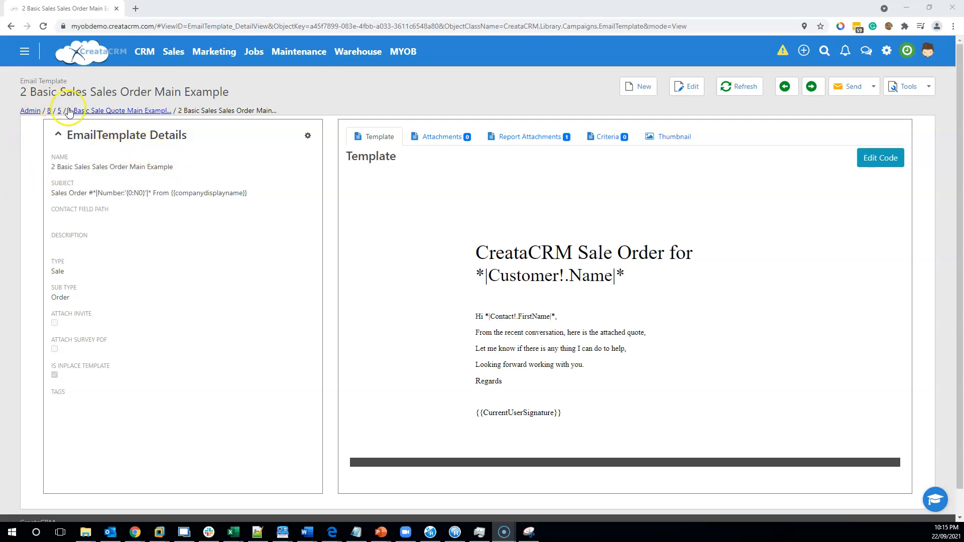
- Open the "1 Basic Sale Quote Main Example" email template for editing from the quote of Sale #5
{"action": "left_click", "coordinate": [49, 110]}
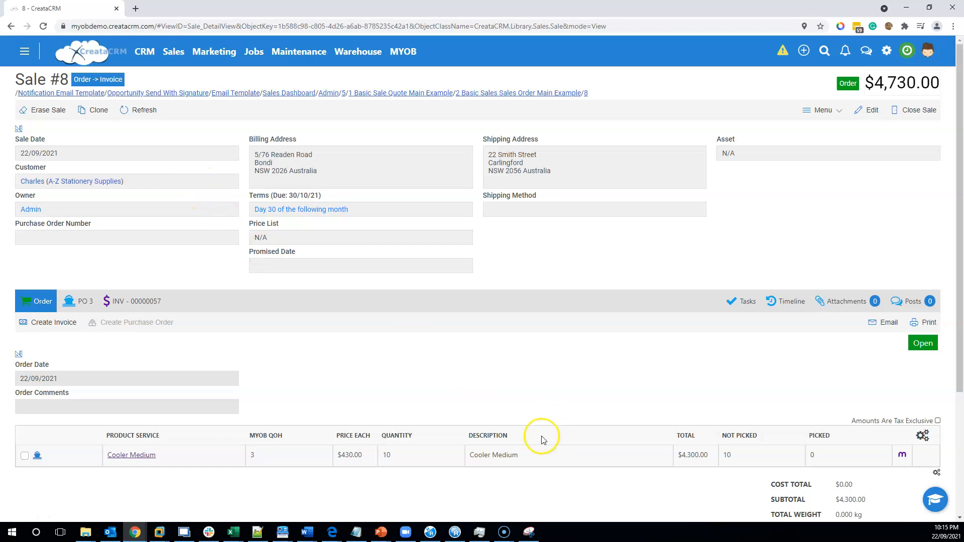
{"action": "left_click", "coordinate": [343, 94]}
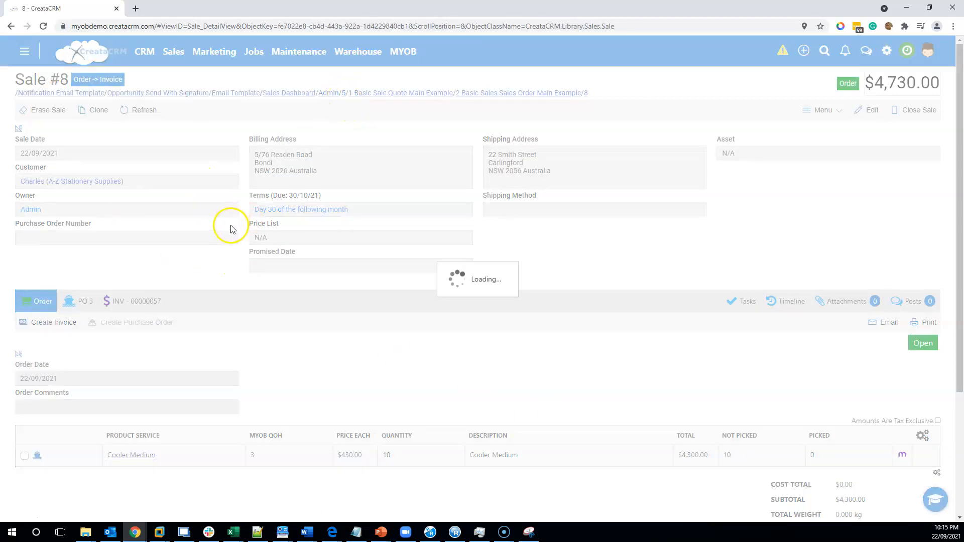
{"action": "left_click", "coordinate": [42, 302]}
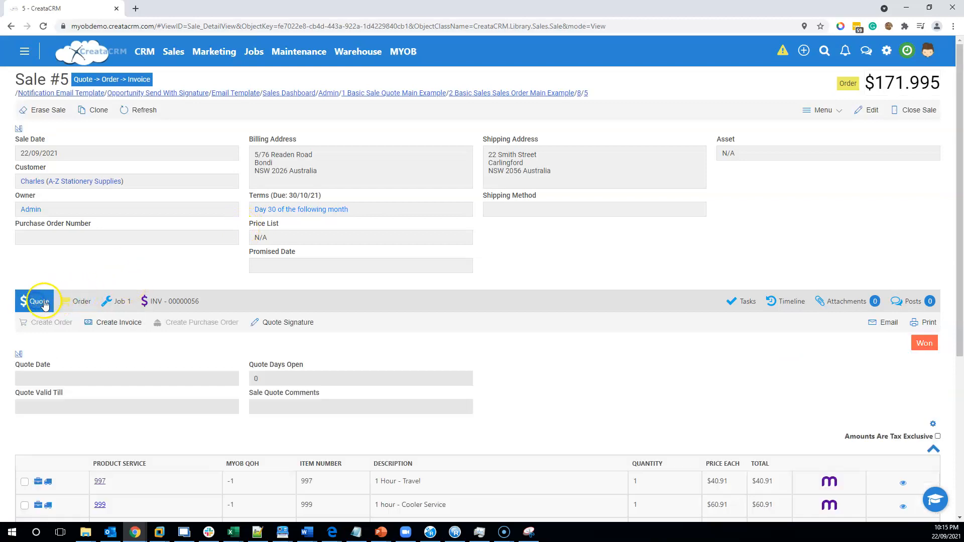
{"action": "left_click", "coordinate": [884, 323]}
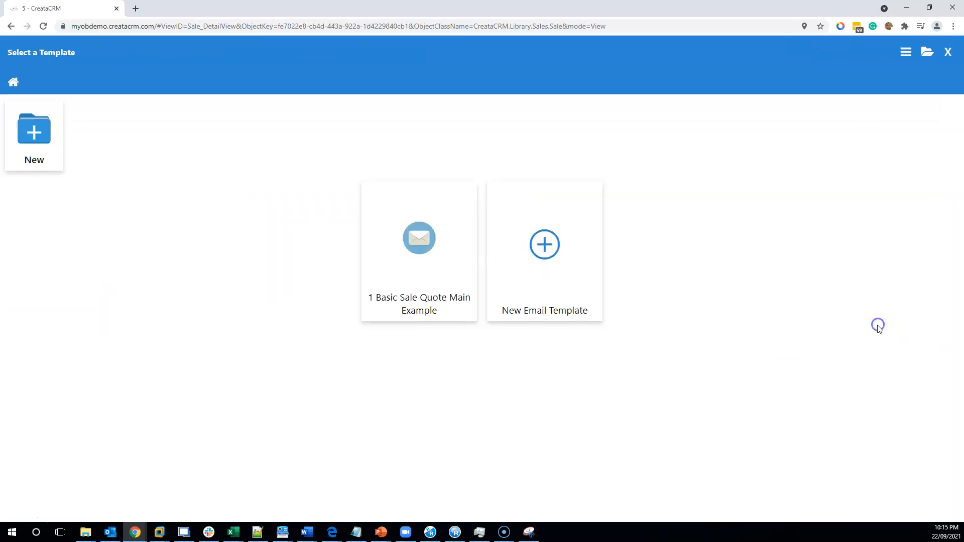
{"action": "mouse_move", "coordinate": [458, 248]}
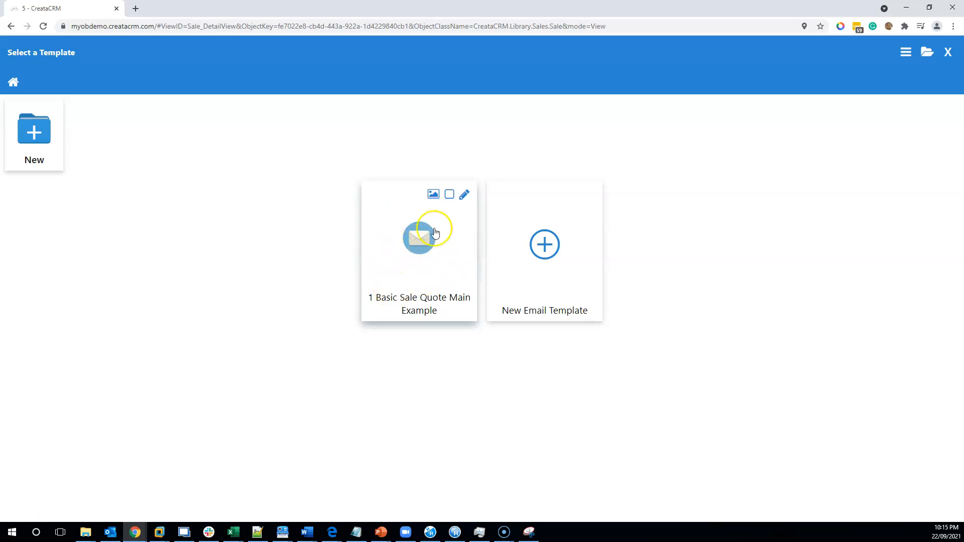
{"action": "left_click", "coordinate": [464, 195]}
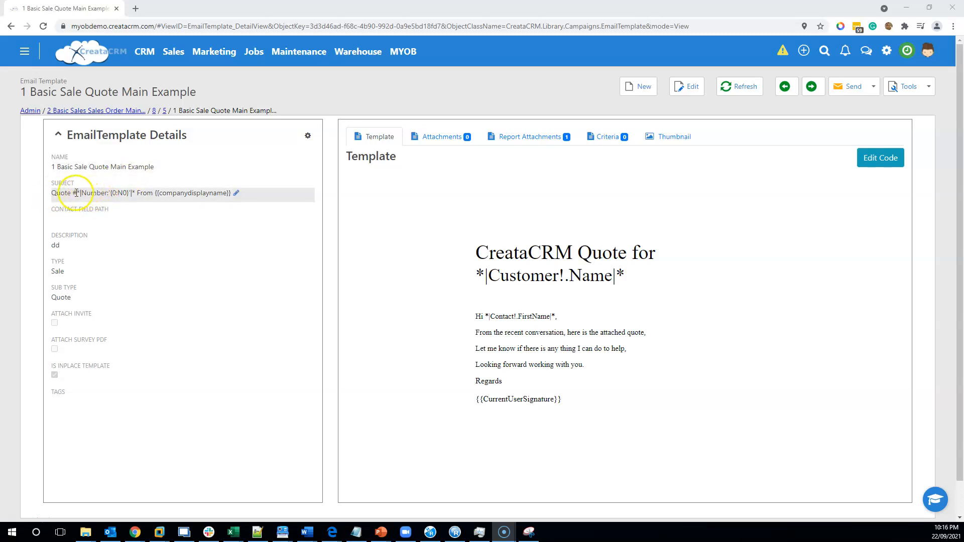
- Review the quote template's subject merge tag, its file attachments and its report attachments
{"action": "left_click_drag", "start_coordinate": [82, 193], "coordinate": [117, 194]}
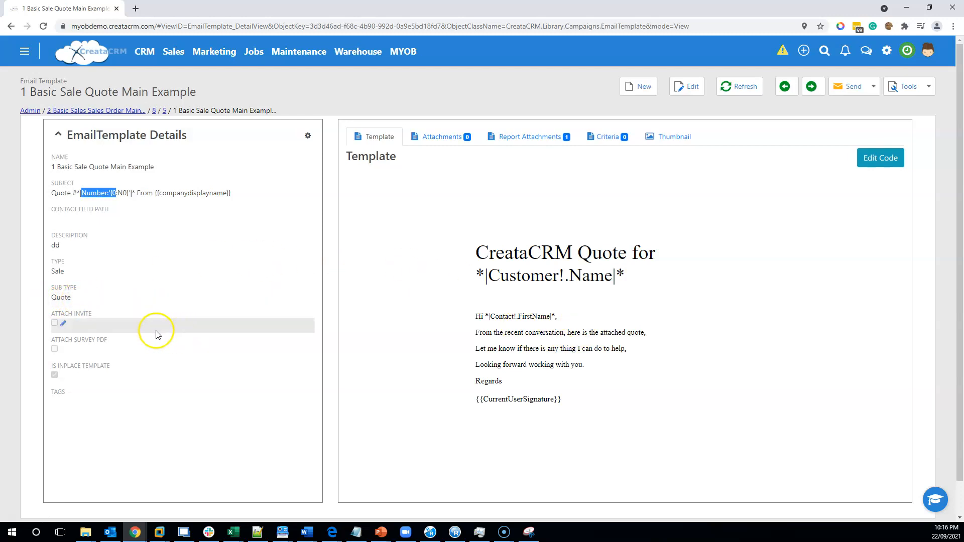
{"action": "left_click", "coordinate": [444, 136]}
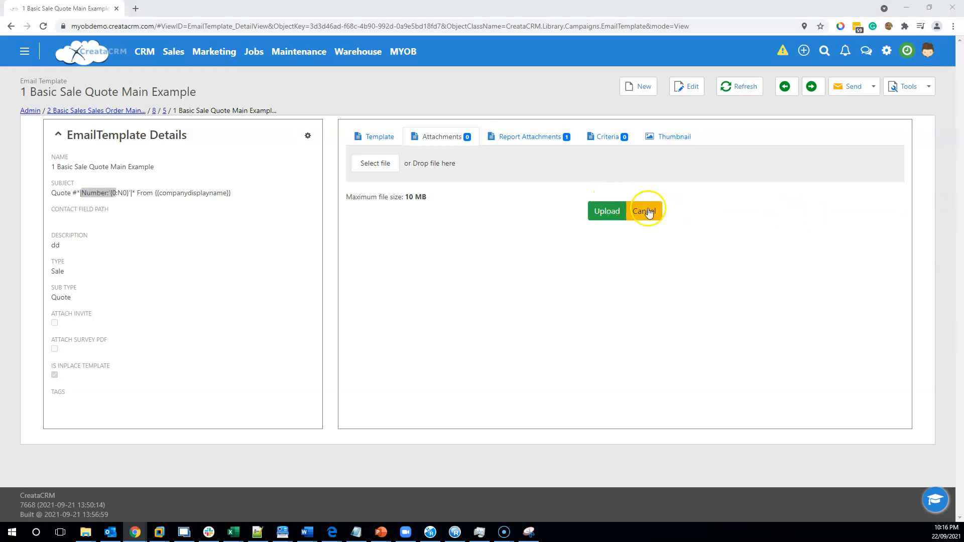
{"action": "left_click", "coordinate": [512, 135]}
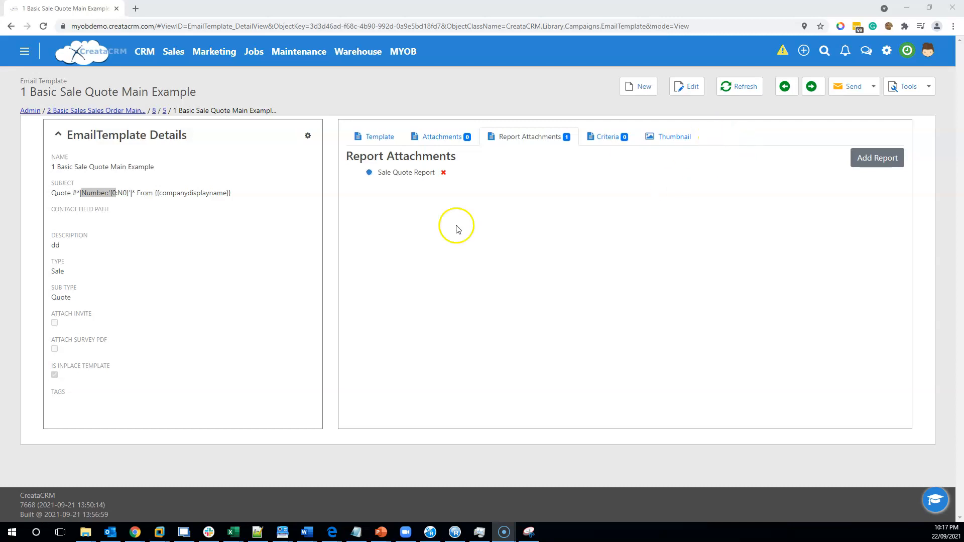
{"action": "left_click", "coordinate": [366, 133]}
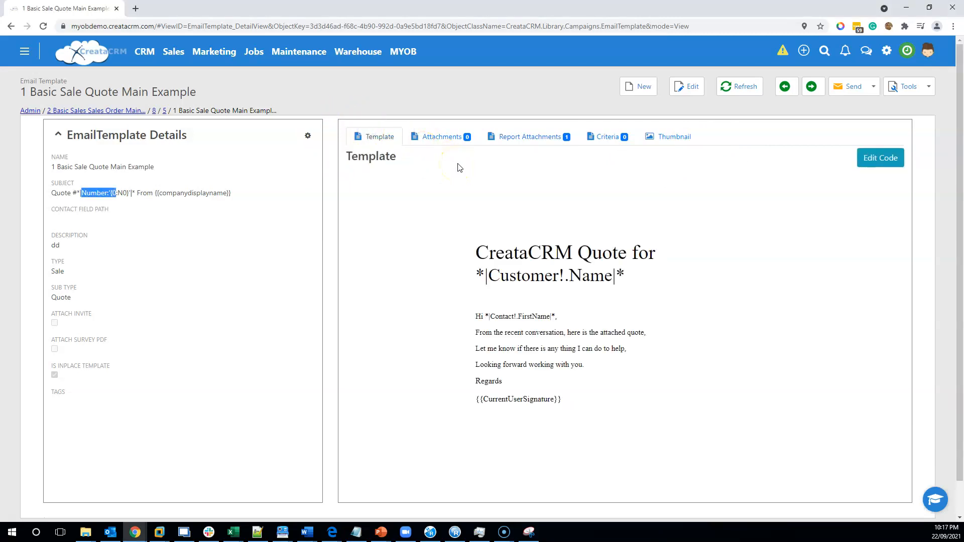
- Open the template body in the editor and replace the heading's *|Customer!.Name|* merge tag with the Name tag from Company
{"action": "left_click", "coordinate": [889, 163]}
{"action": "left_click", "coordinate": [544, 197]}
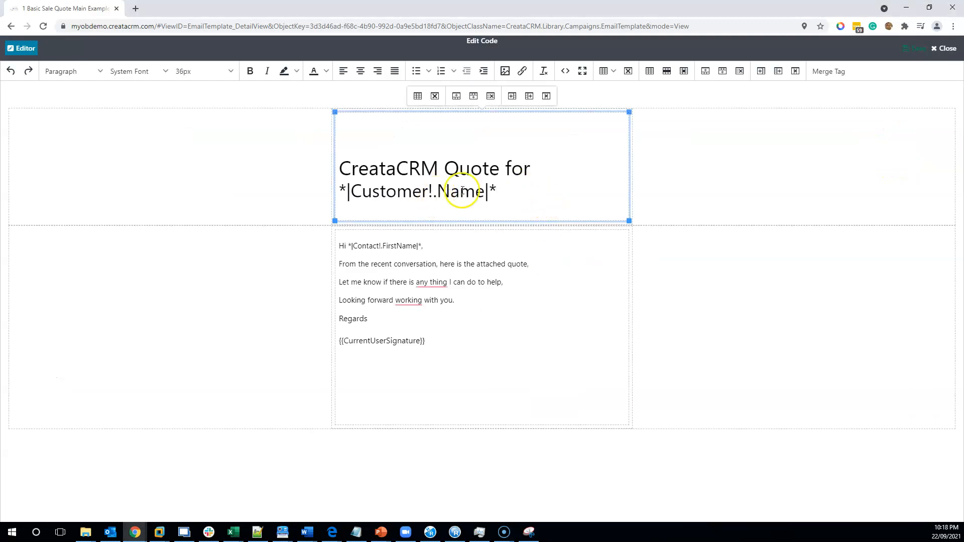
{"action": "left_click_drag", "start_coordinate": [505, 191], "coordinate": [346, 191]}
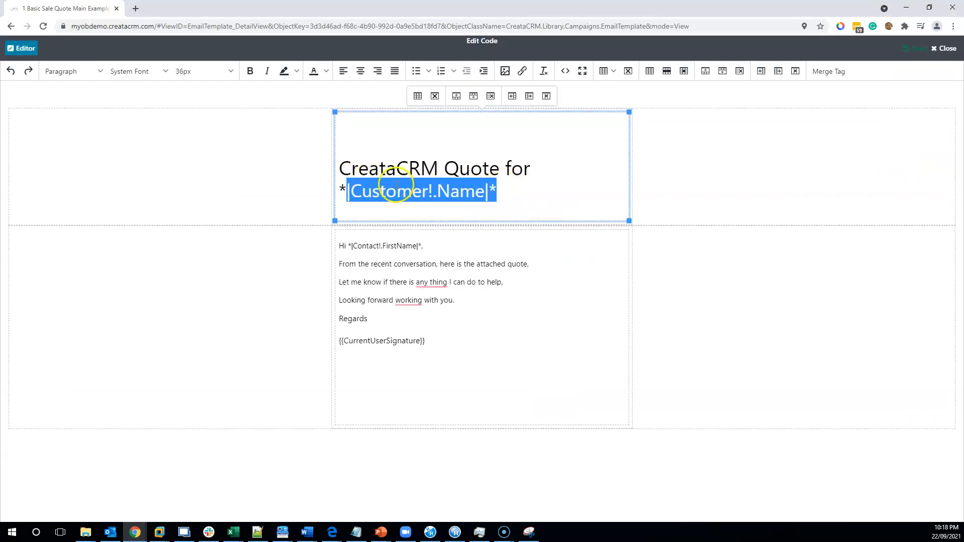
{"action": "left_click", "coordinate": [531, 193]}
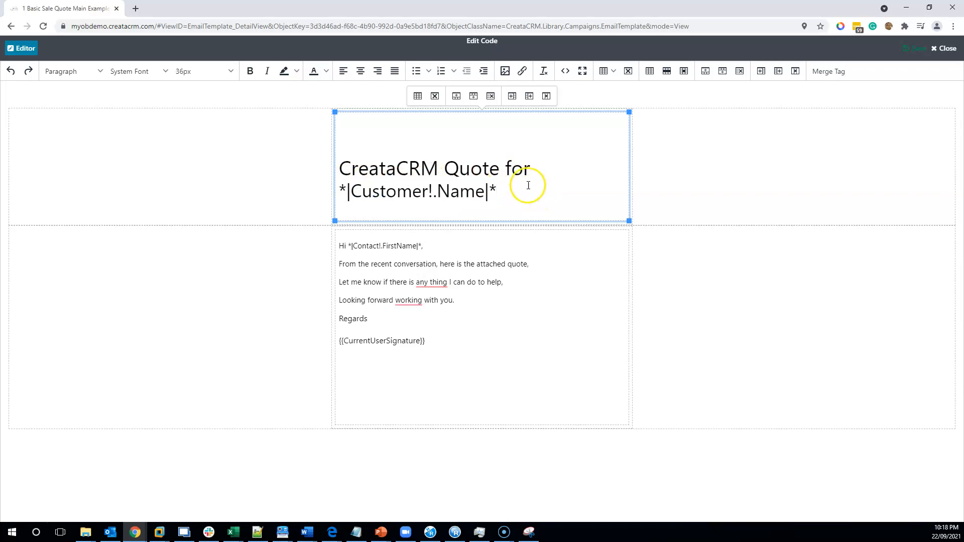
{"action": "left_click_drag", "start_coordinate": [516, 187], "coordinate": [341, 188]}
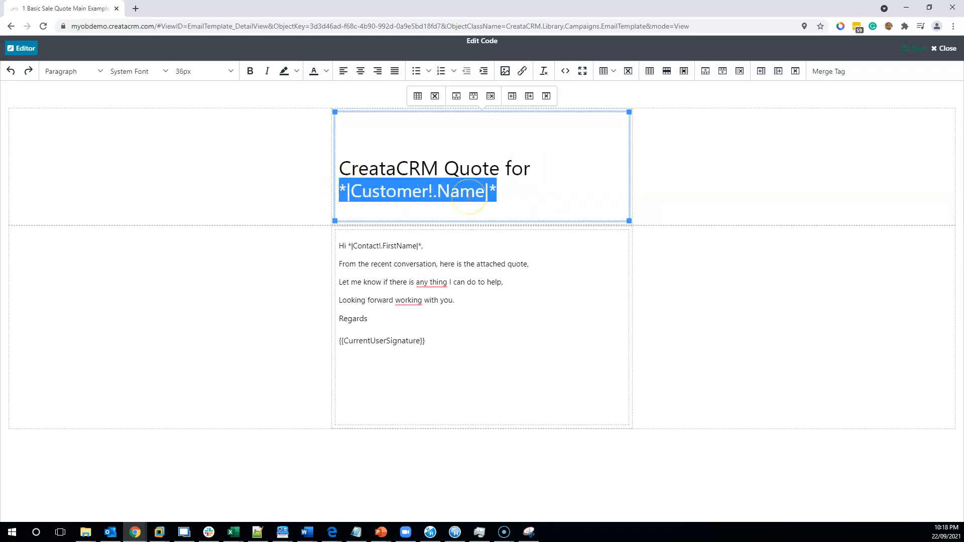
{"action": "left_click", "coordinate": [832, 74]}
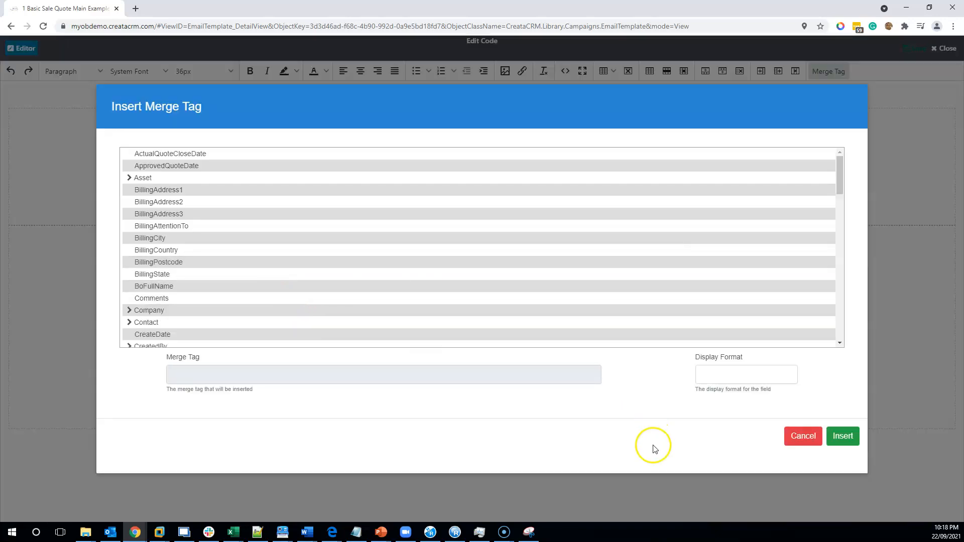
{"action": "left_click", "coordinate": [802, 436]}
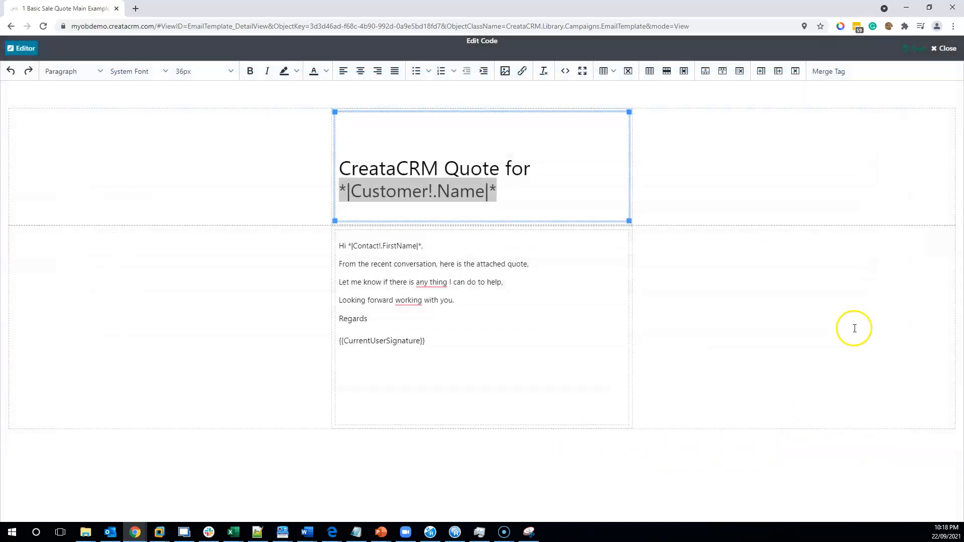
{"action": "left_click", "coordinate": [829, 72]}
{"action": "scroll", "coordinate": [216, 248], "scroll_direction": "down", "scroll_amount": 3}
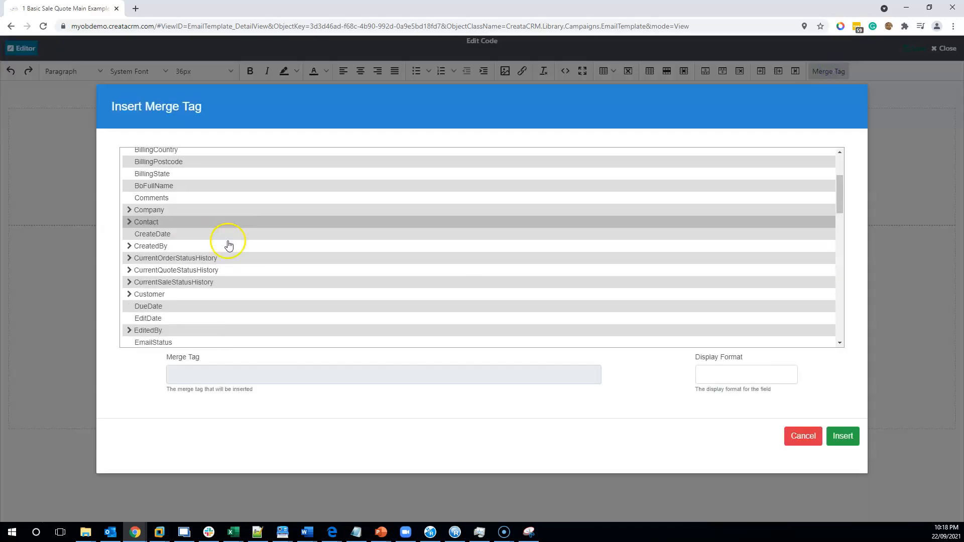
{"action": "left_click", "coordinate": [138, 214]}
{"action": "scroll", "coordinate": [186, 241], "scroll_direction": "down", "scroll_amount": 1}
{"action": "scroll", "coordinate": [190, 249], "scroll_direction": "down", "scroll_amount": 5}
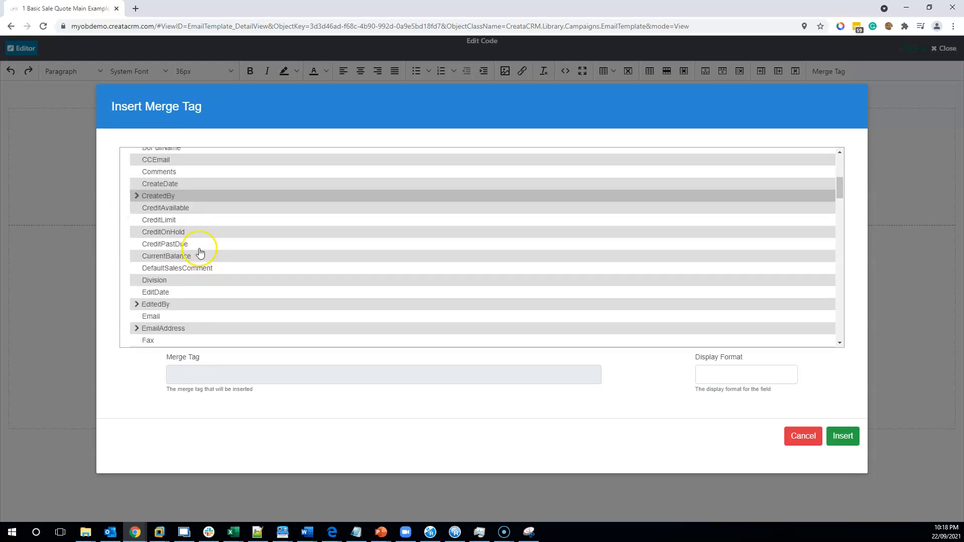
{"action": "scroll", "coordinate": [194, 248], "scroll_direction": "down", "scroll_amount": 3}
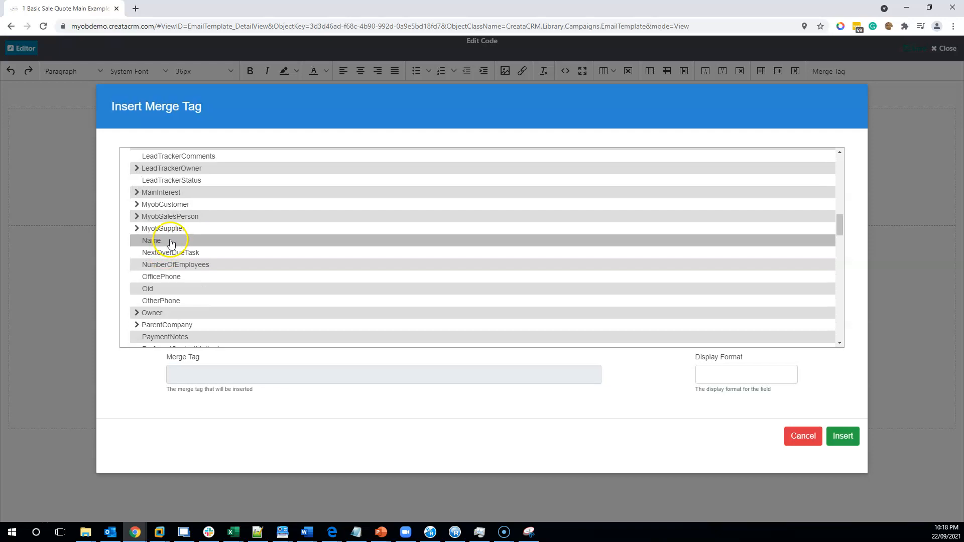
{"action": "double_click", "coordinate": [168, 255]}
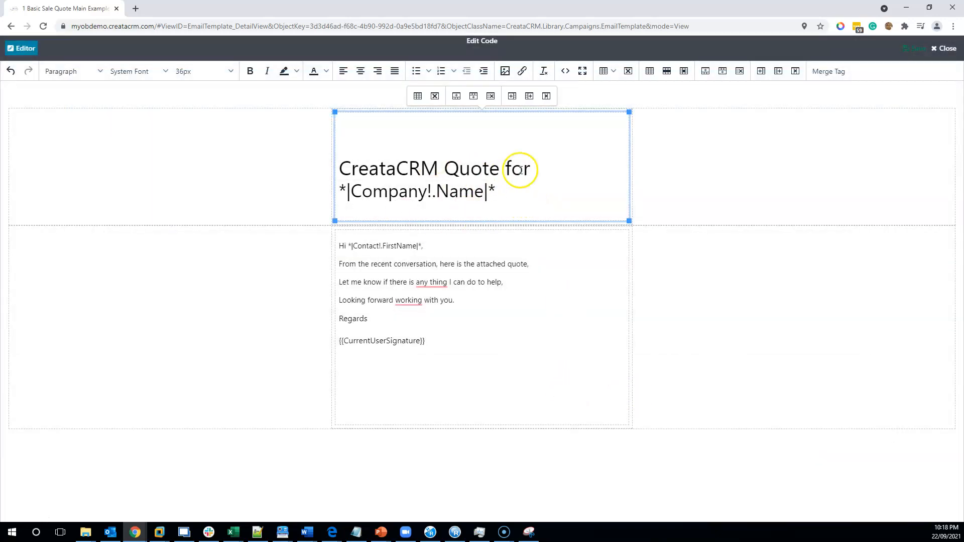
- Change the first heading line to "Quote From ABC Company to"
{"action": "left_click", "coordinate": [445, 170]}
{"action": "left_click_drag", "start_coordinate": [445, 170], "coordinate": [333, 168]}
{"action": "key", "text": "Delete"}
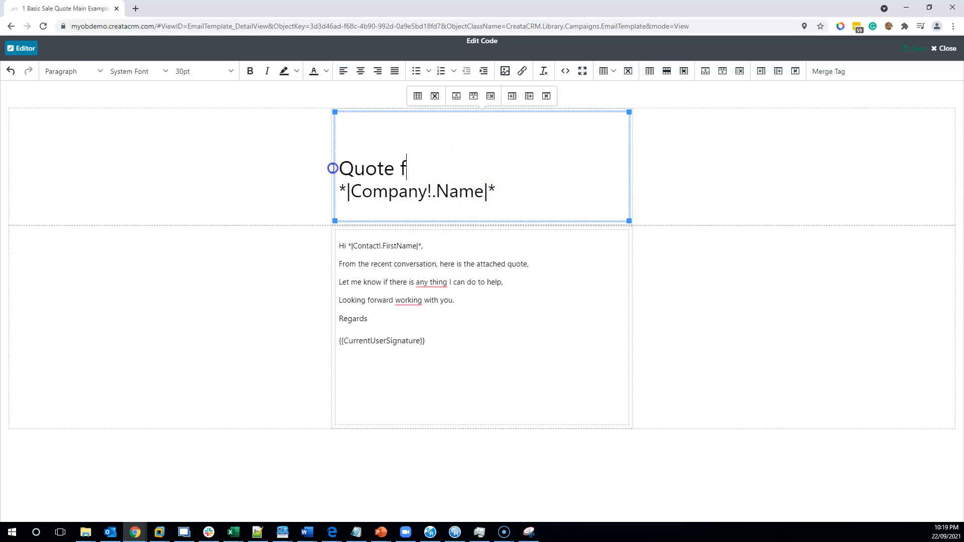
{"action": "type", "text": "OM"}
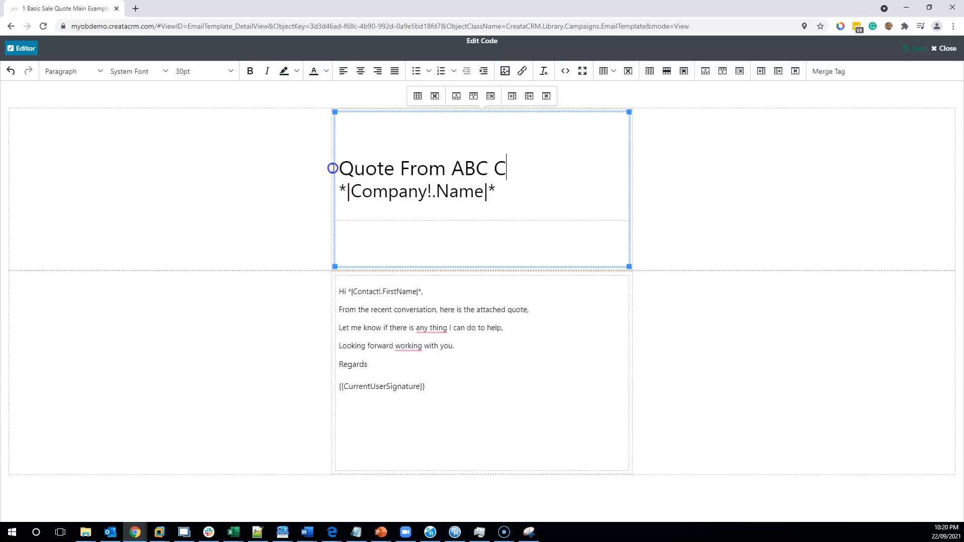
{"action": "type", "text": "ompany"}
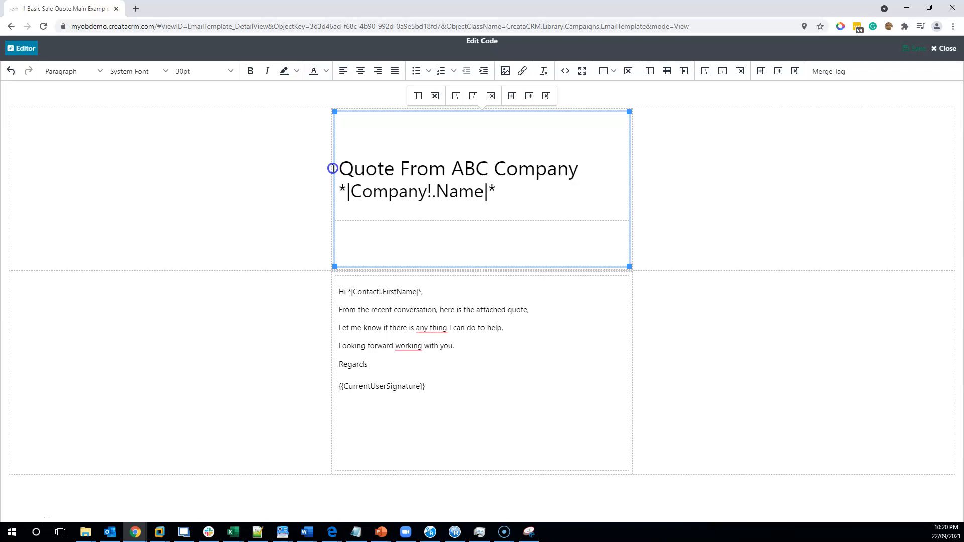
{"action": "left_click", "coordinate": [611, 182]}
- Correct "any thing" to "anything" in the email body using the spelling suggestion
{"action": "left_click_drag", "start_coordinate": [538, 310], "coordinate": [422, 308]}
{"action": "left_click", "coordinate": [326, 318]}
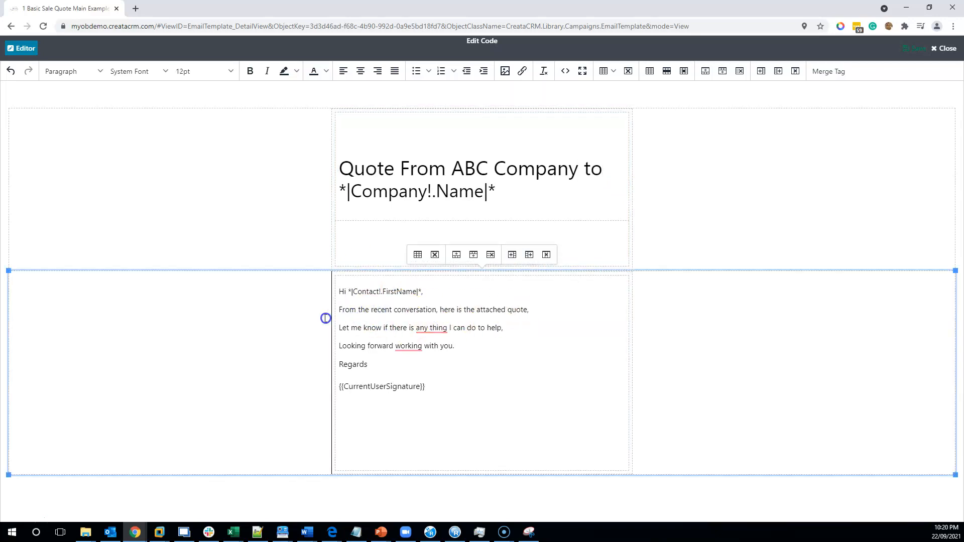
{"action": "left_click", "coordinate": [429, 329]}
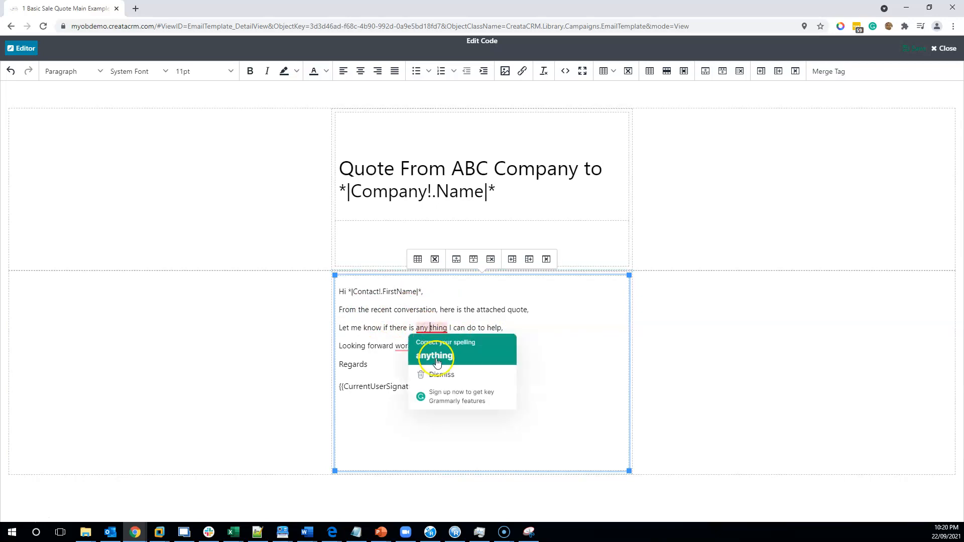
{"action": "left_click", "coordinate": [437, 357]}
- Try inserting the suggested "to" before "working" in the closing line of the email body
{"action": "left_click", "coordinate": [415, 345]}
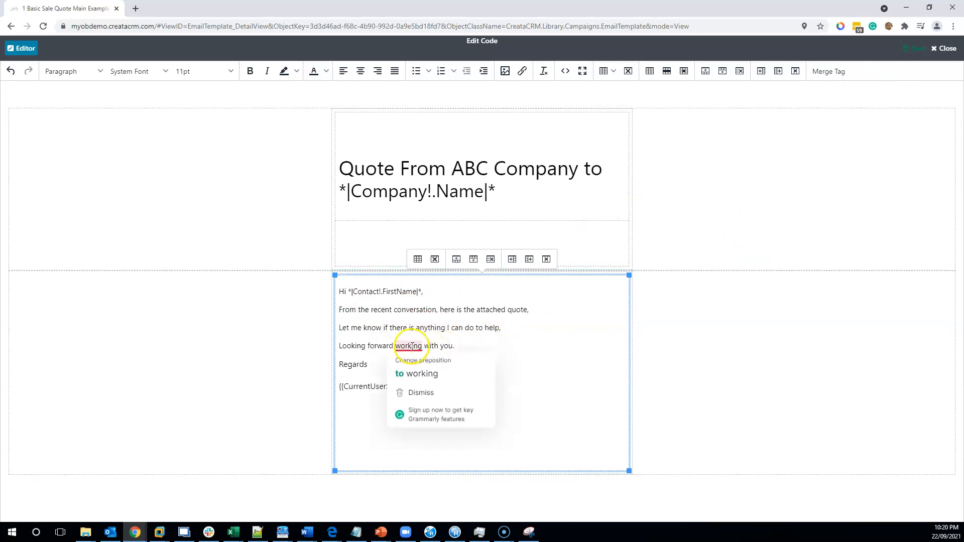
{"action": "left_click", "coordinate": [424, 372]}
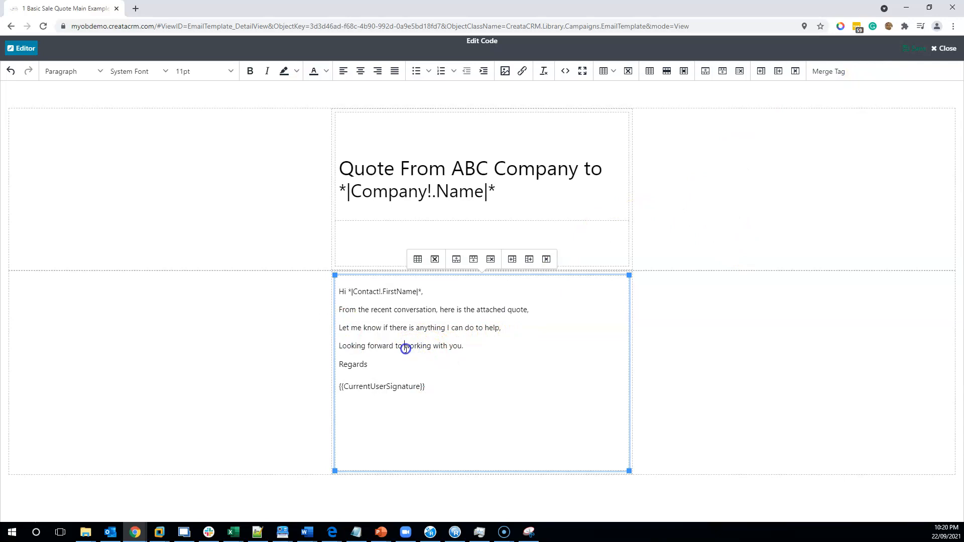
{"action": "key", "text": "BackSpace"}
{"action": "key", "text": "BackSpace"}
{"action": "key", "text": "BackSpace"}
{"action": "key", "text": "BackSpace"}
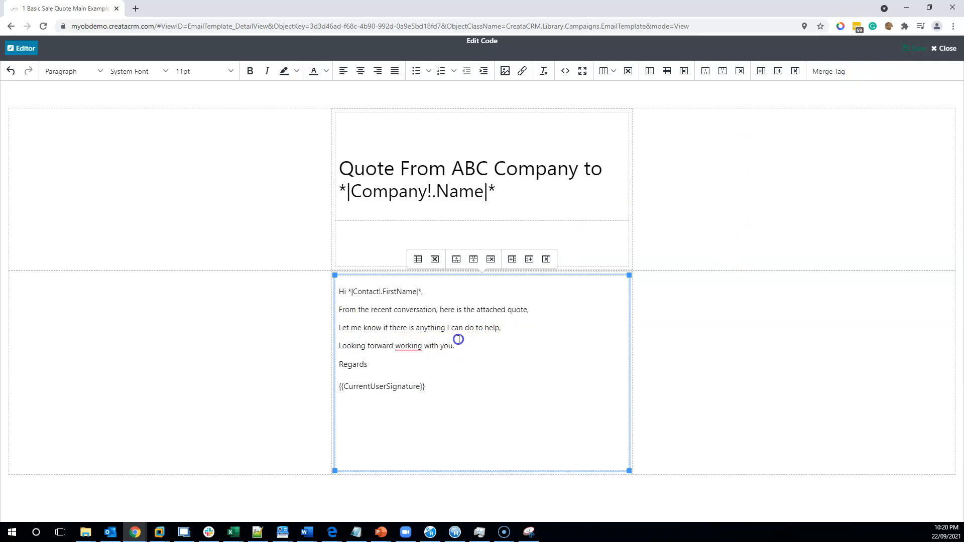
- View the template's HTML source beside its preview, and return to the visual editor
{"action": "left_click", "coordinate": [509, 232]}
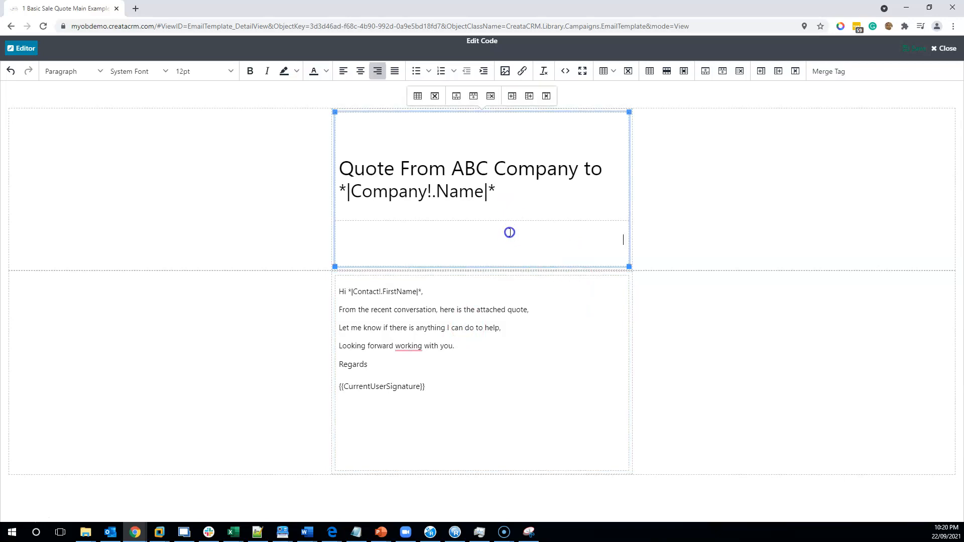
{"action": "left_click", "coordinate": [544, 194]}
{"action": "left_click", "coordinate": [26, 48]}
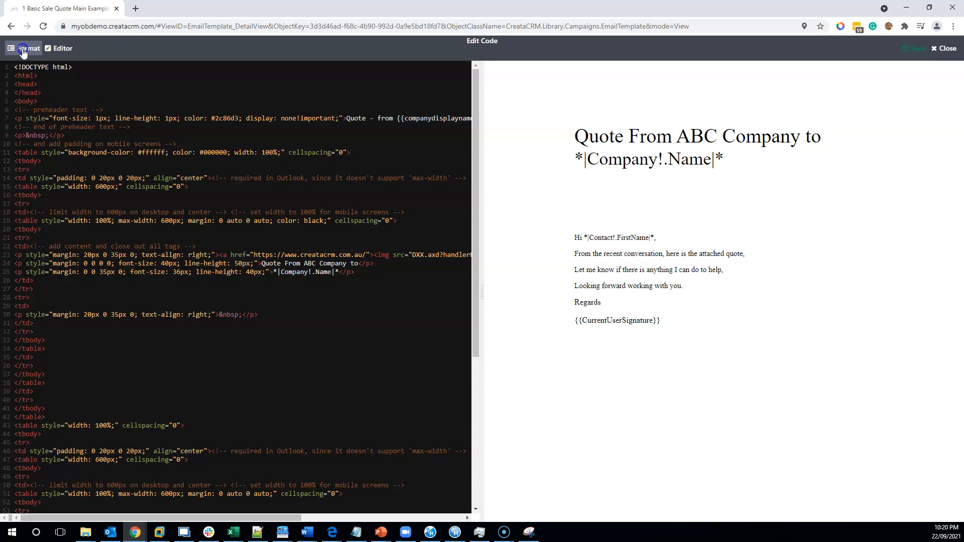
{"action": "left_click", "coordinate": [62, 49]}
{"action": "left_click", "coordinate": [55, 50]}
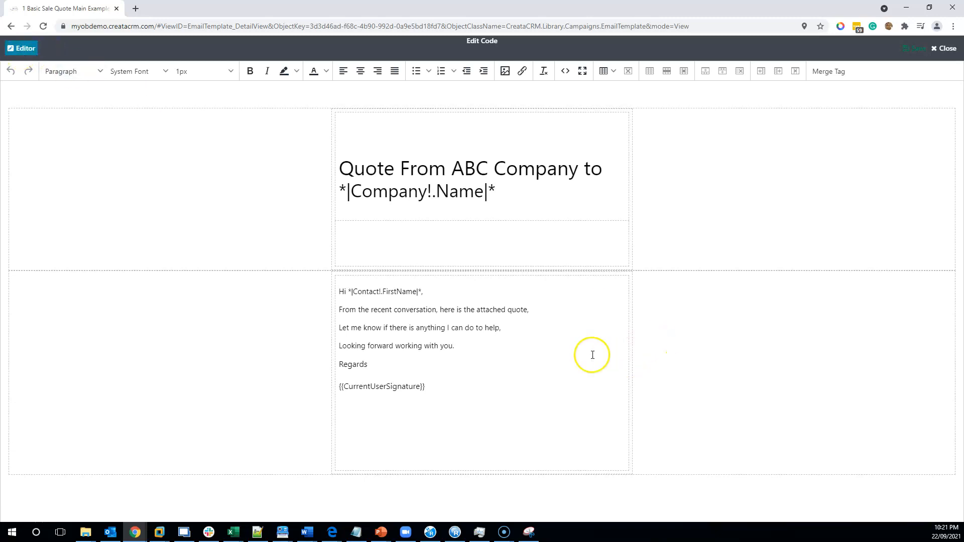
{"action": "left_click", "coordinate": [449, 248]}
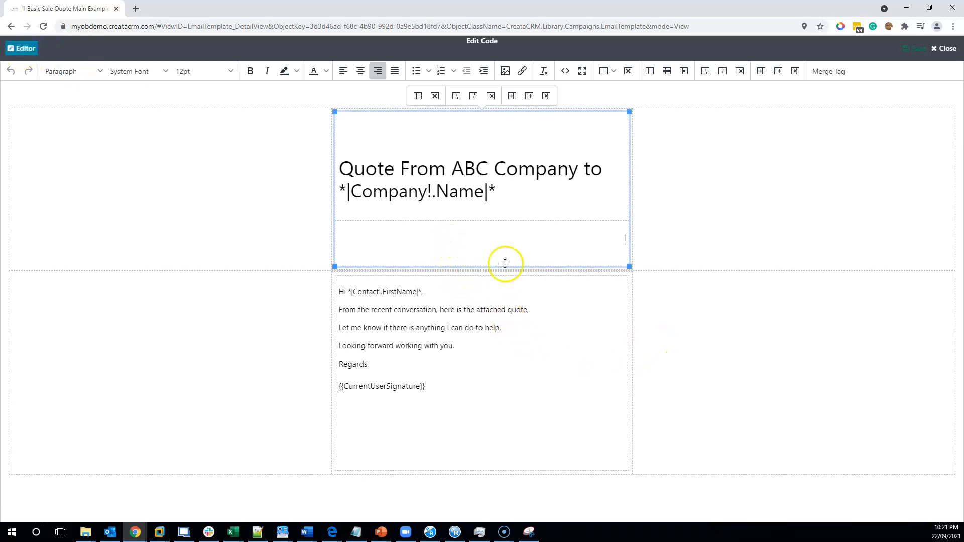
{"action": "left_click", "coordinate": [512, 337]}
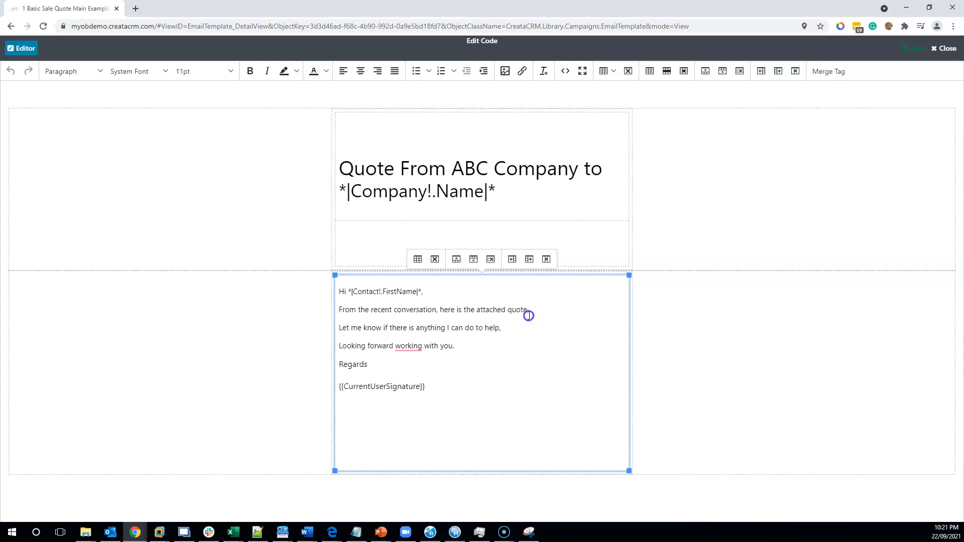
{"action": "left_click", "coordinate": [452, 374]}
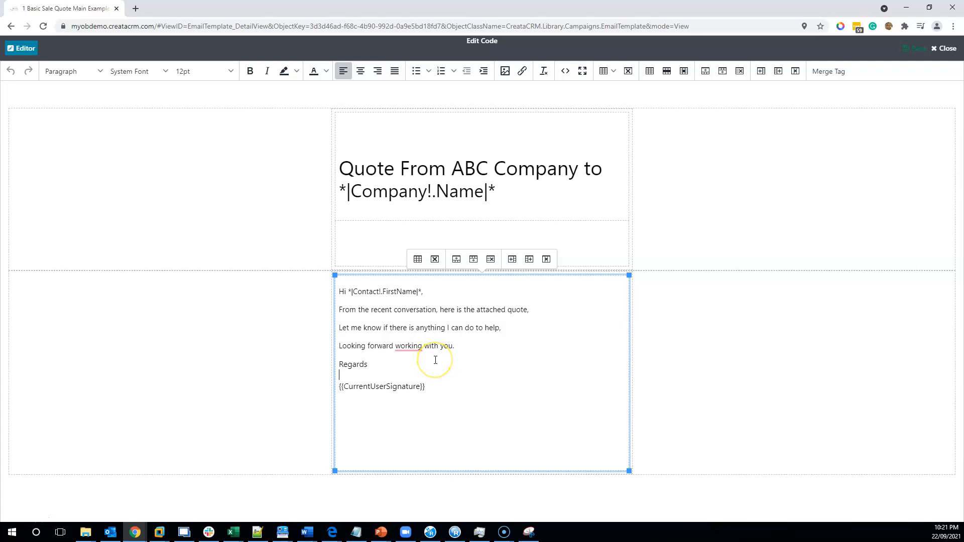
{"action": "left_click", "coordinate": [345, 165]}
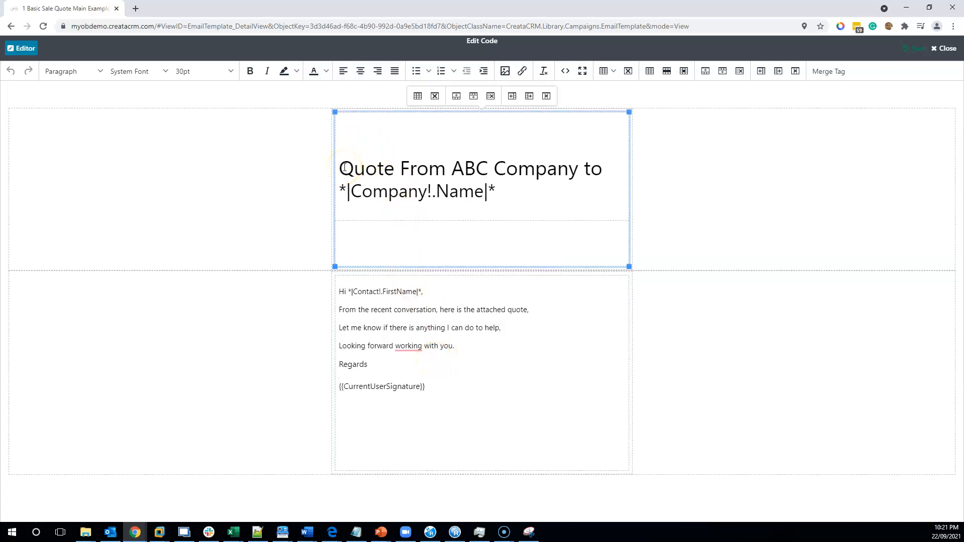
- Undo the last heading change, and left-align the line "Quote From ABC Company to" at 18 pt
{"action": "key", "text": "ctrl+z"}
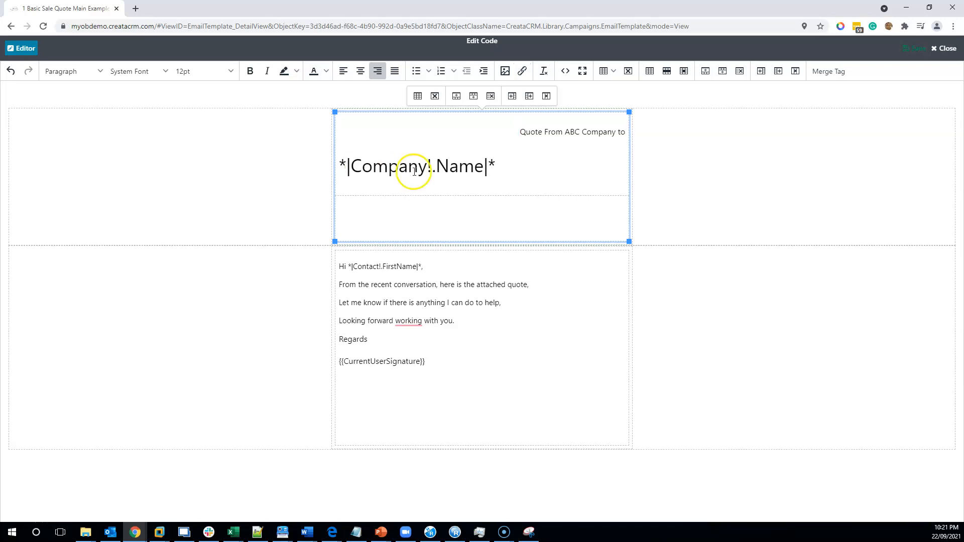
{"action": "left_click", "coordinate": [343, 71]}
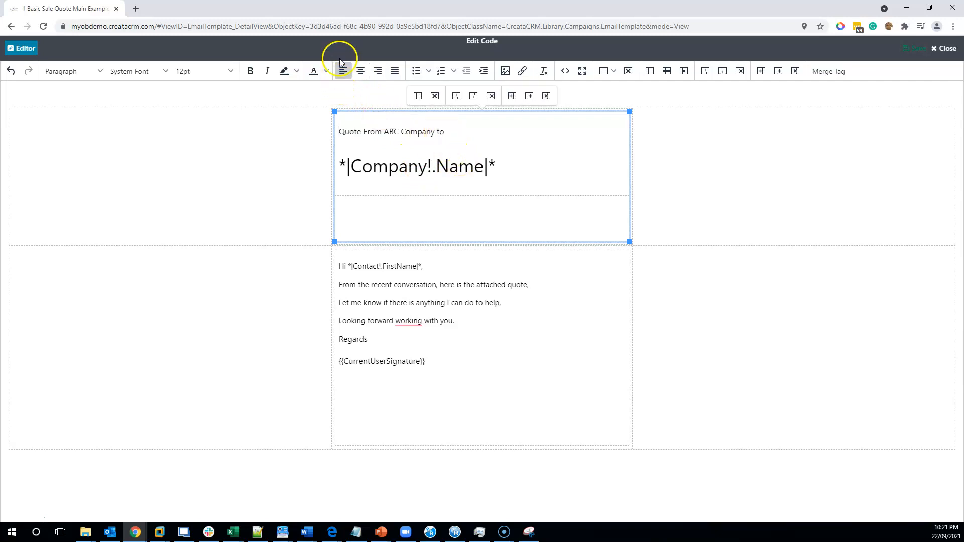
{"action": "left_click_drag", "start_coordinate": [466, 125], "coordinate": [343, 132]}
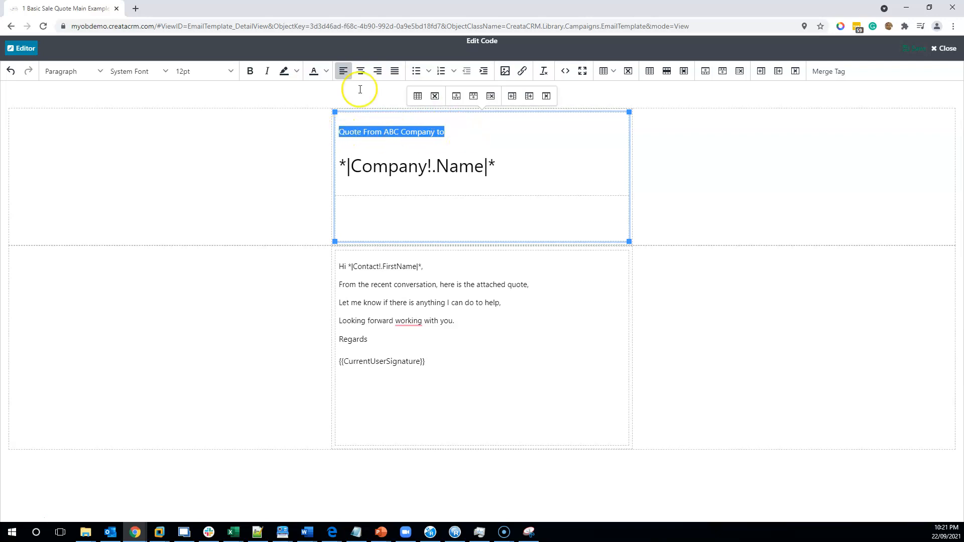
{"action": "left_click", "coordinate": [230, 71]}
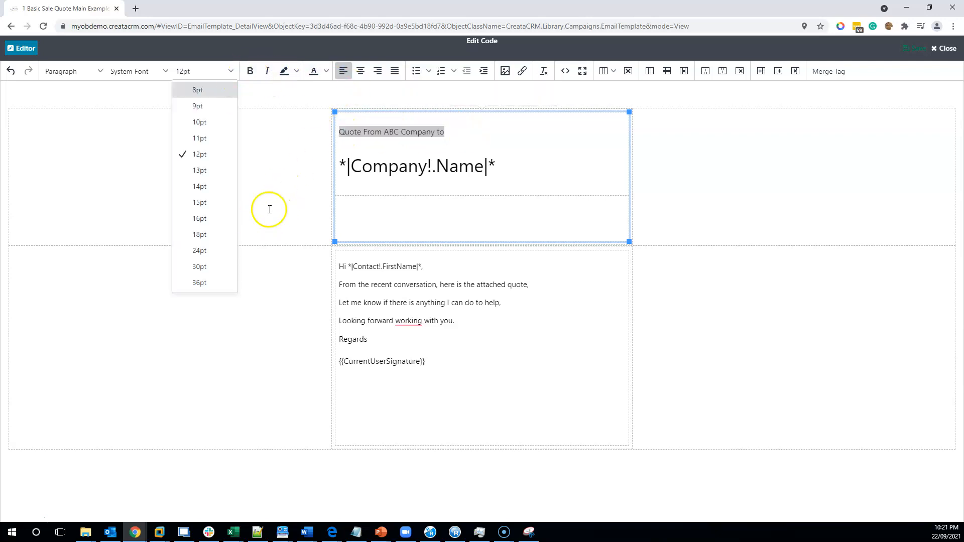
{"action": "left_click", "coordinate": [199, 234]}
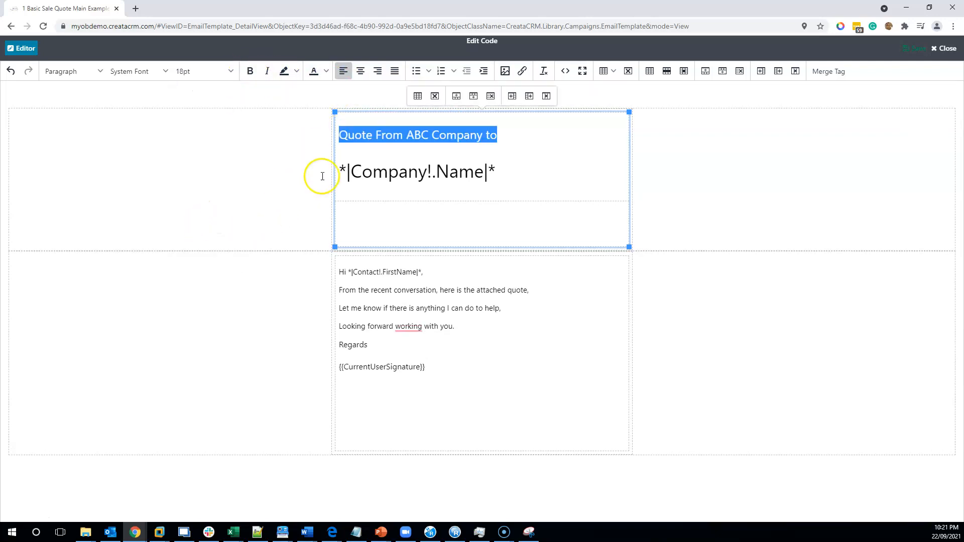
- Set the font size of the whole "Quote From ABC Company to" heading line to 36 pt
{"action": "left_click", "coordinate": [379, 172]}
{"action": "left_click_drag", "start_coordinate": [513, 142], "coordinate": [329, 129]}
{"action": "left_click", "coordinate": [333, 130]}
{"action": "left_click_drag", "start_coordinate": [496, 134], "coordinate": [355, 131]}
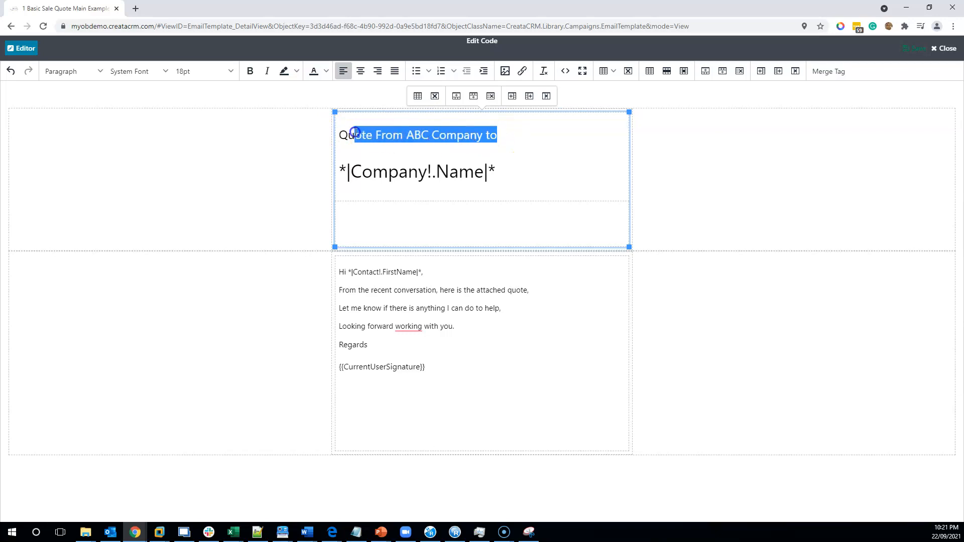
{"action": "left_click", "coordinate": [205, 71]}
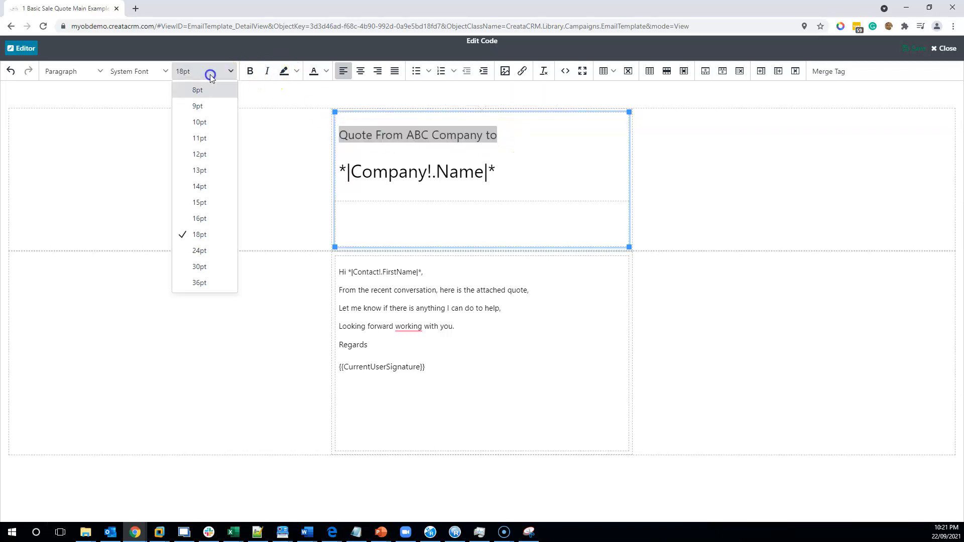
{"action": "left_click", "coordinate": [214, 282]}
- Join the company name merge tag to the end of the heading line with a space and set it to 36 pt
{"action": "left_click", "coordinate": [515, 195]}
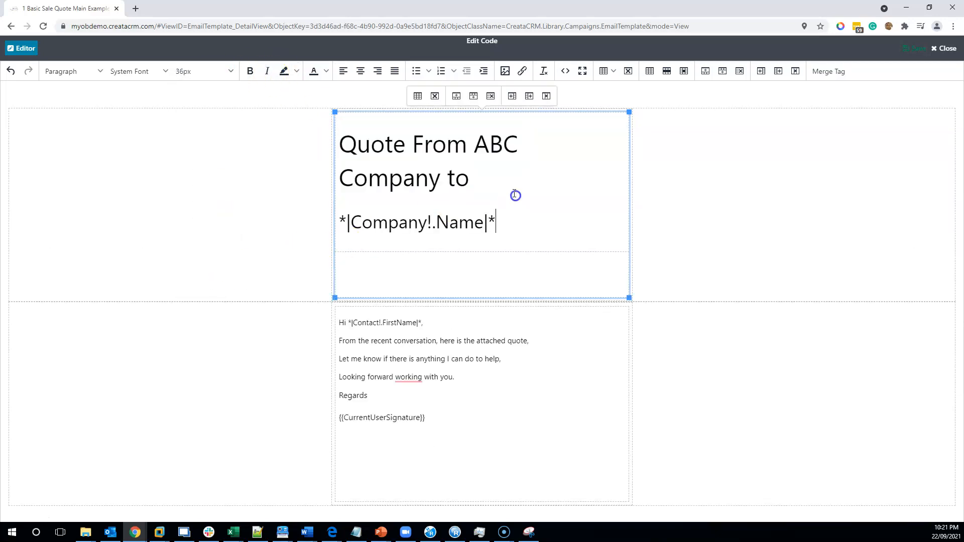
{"action": "key", "text": "Delete"}
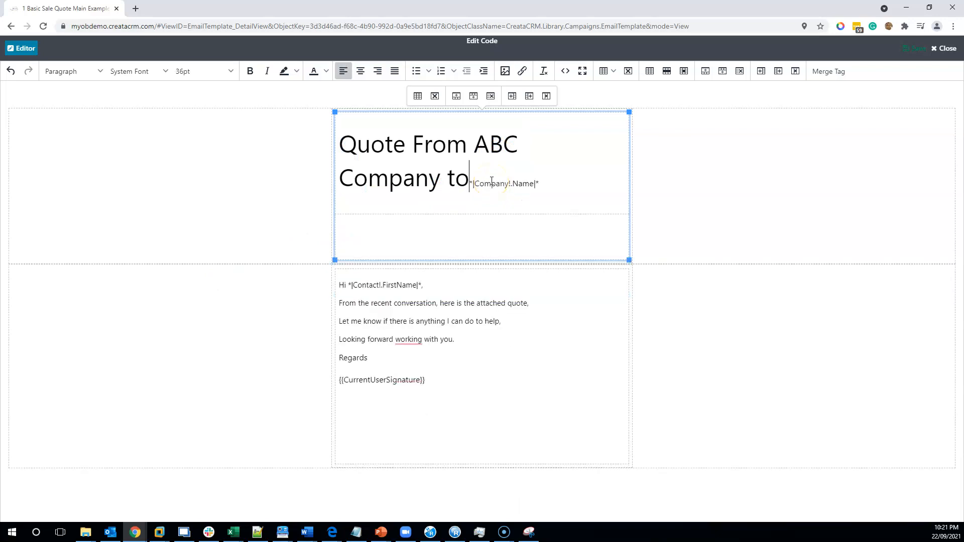
{"action": "left_click_drag", "start_coordinate": [560, 181], "coordinate": [474, 181]}
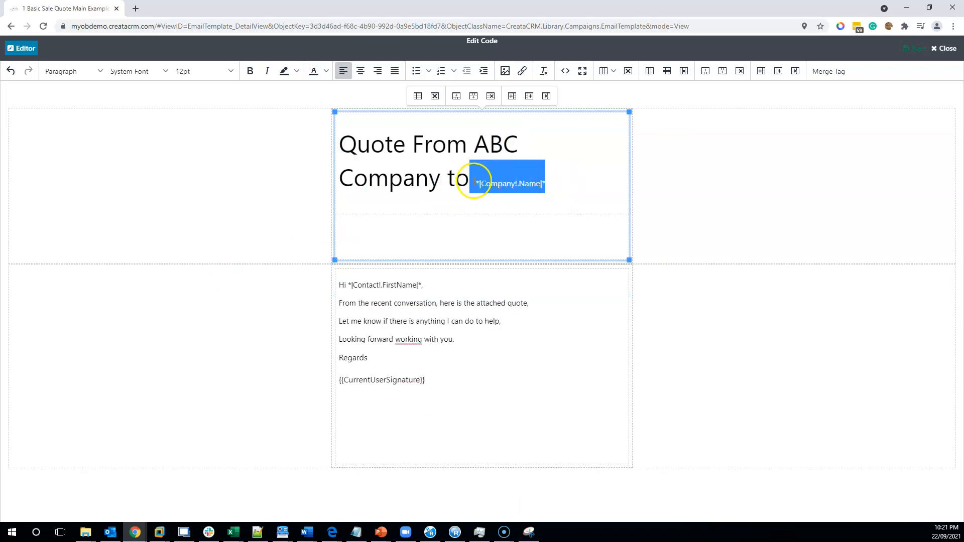
{"action": "left_click", "coordinate": [209, 70]}
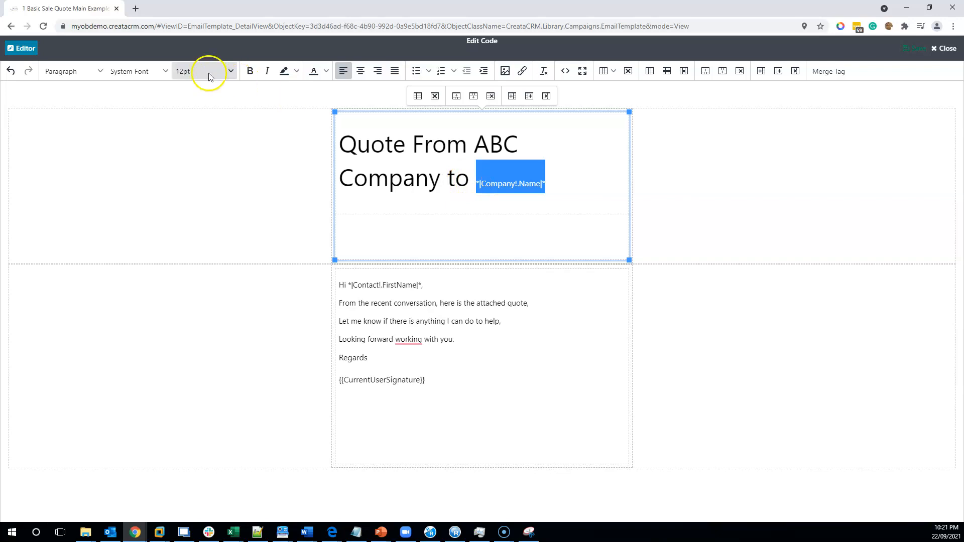
{"action": "left_click", "coordinate": [200, 283]}
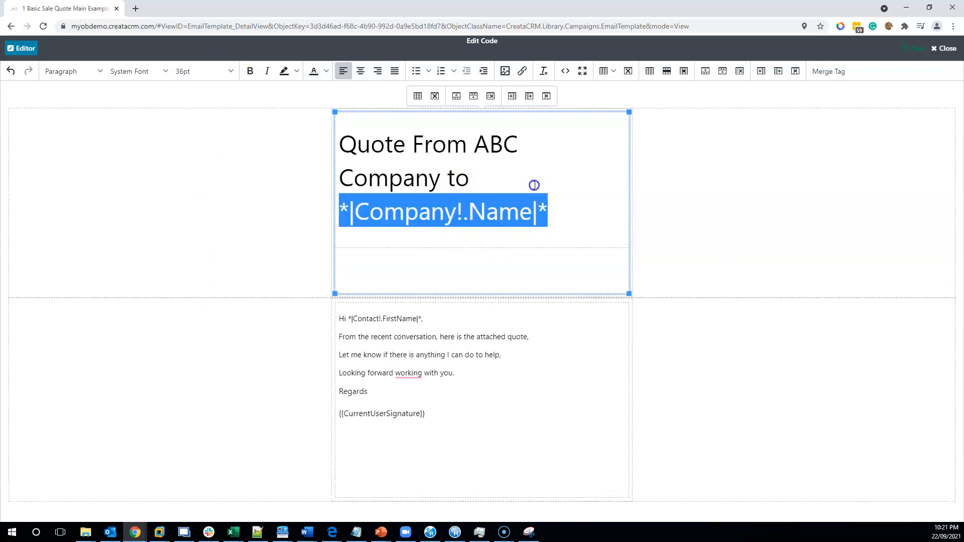
{"action": "left_click", "coordinate": [556, 186]}
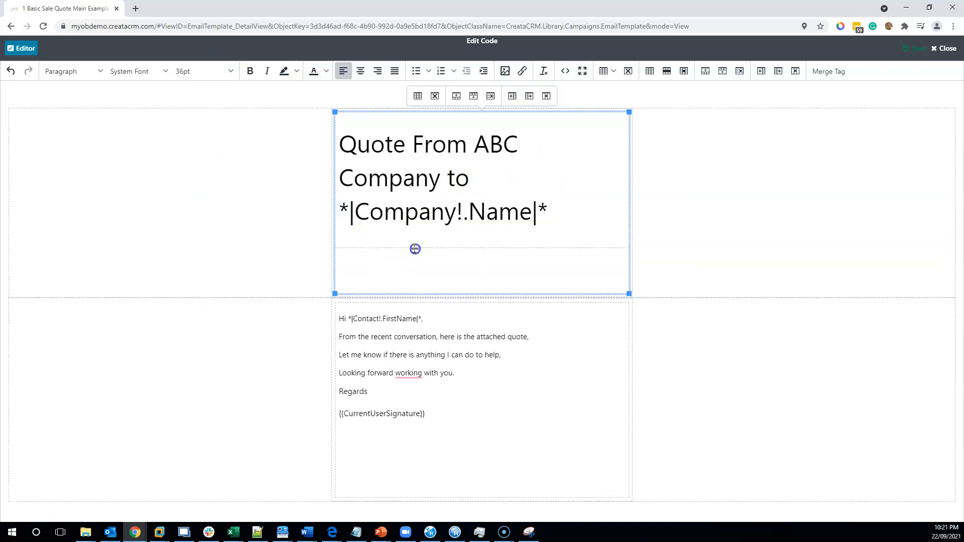
- Close the code editor and highlight the message text down to the {{CurrentUserSignature}} tag in the template preview
{"action": "left_click", "coordinate": [365, 398]}
{"action": "left_click", "coordinate": [943, 48]}
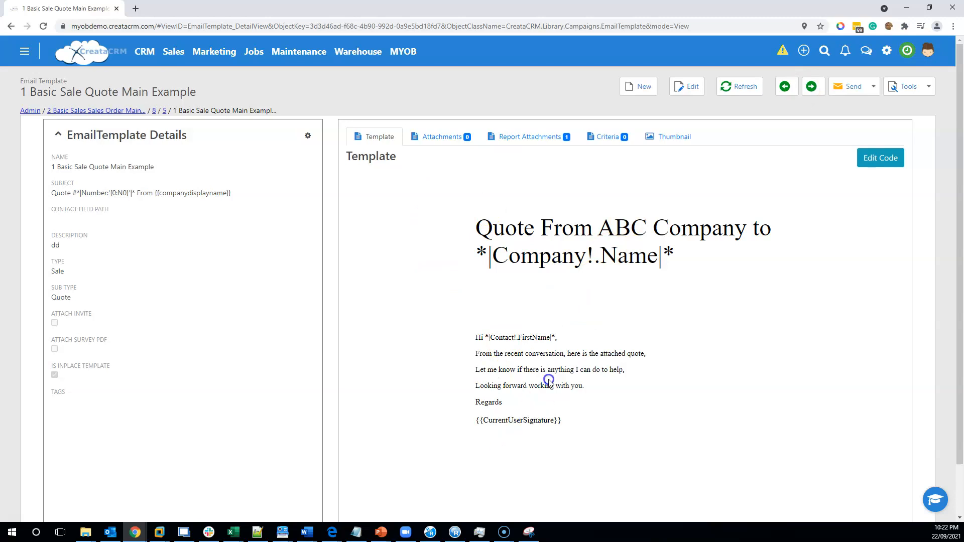
{"action": "left_click_drag", "start_coordinate": [569, 419], "coordinate": [475, 423]}
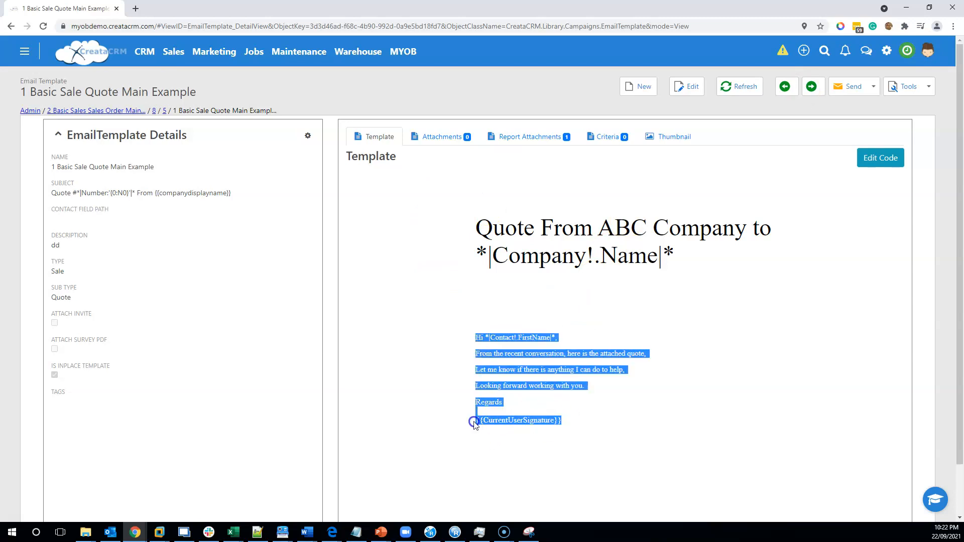
- Open the signature manager from the email settings in the signed-in user's own details
{"action": "left_click", "coordinate": [927, 50]}
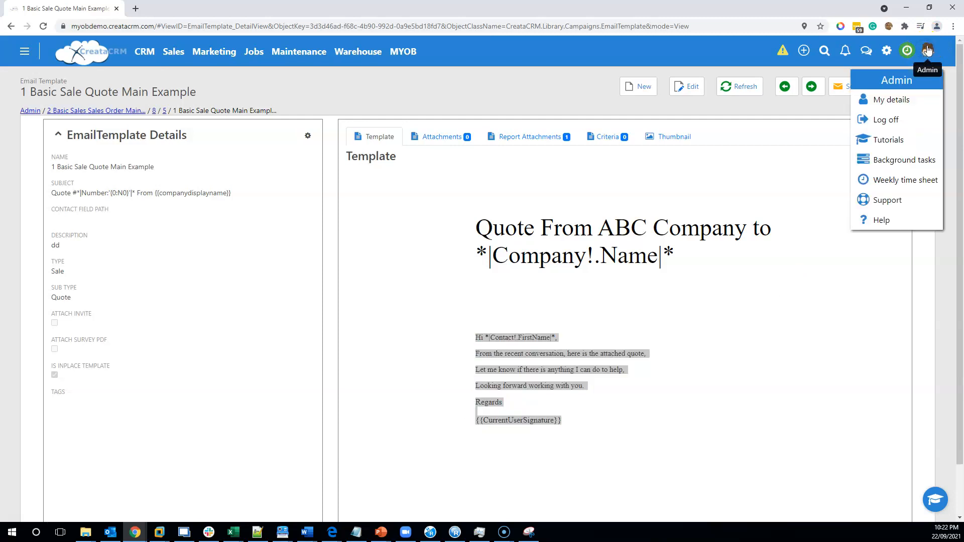
{"action": "left_click", "coordinate": [910, 100]}
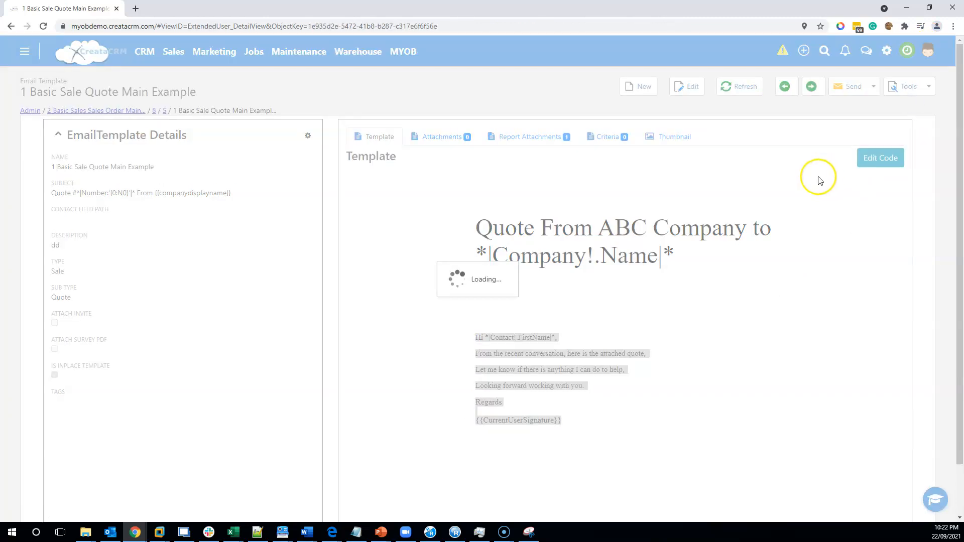
{"action": "scroll", "coordinate": [755, 230], "scroll_direction": "down", "scroll_amount": 5}
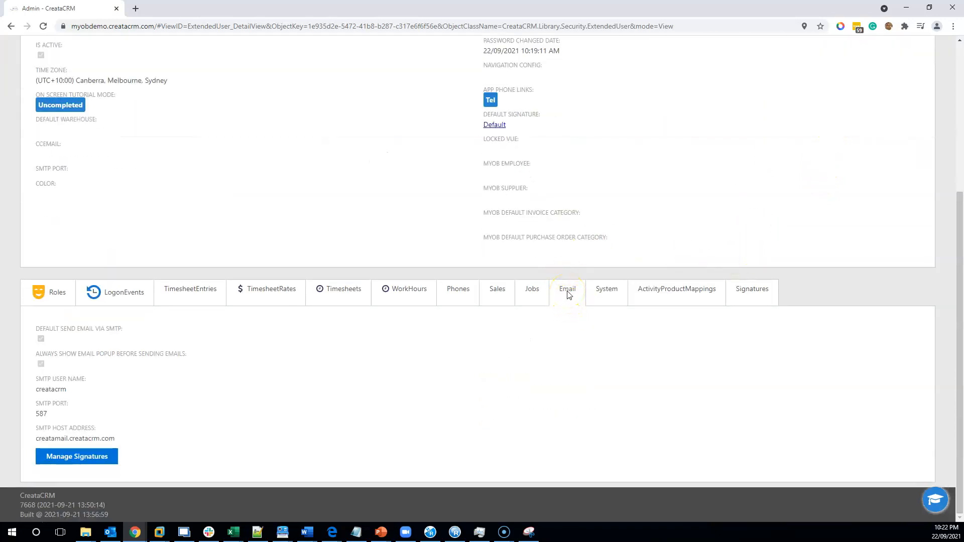
{"action": "left_click", "coordinate": [79, 462]}
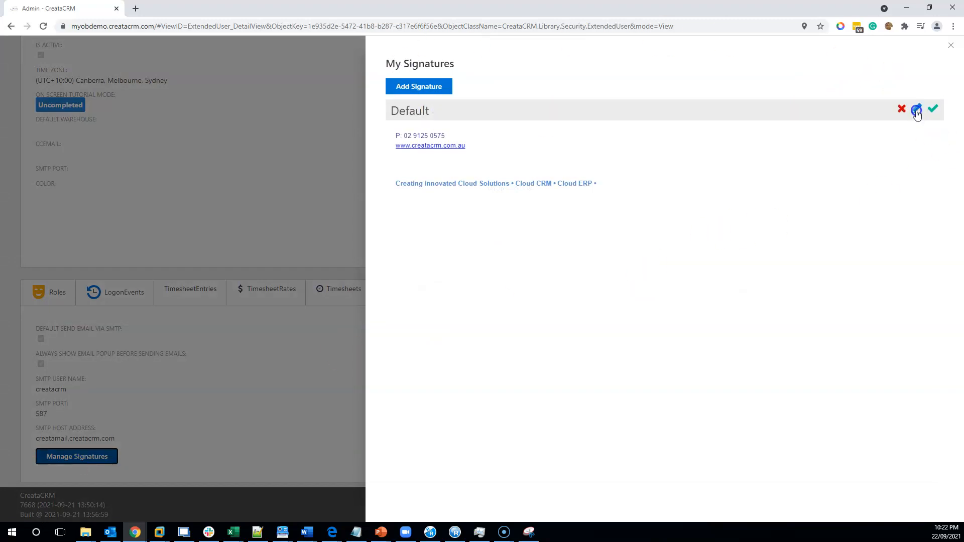
- Edit the Default signature and add the line "Great for working for you" below the website link
{"action": "left_click", "coordinate": [916, 112]}
{"action": "left_click", "coordinate": [594, 235]}
{"action": "left_click_drag", "start_coordinate": [600, 225], "coordinate": [416, 189]}
{"action": "left_click_drag", "start_coordinate": [490, 176], "coordinate": [479, 175]}
{"action": "left_click", "coordinate": [470, 198]}
{"action": "key", "text": "Return"}
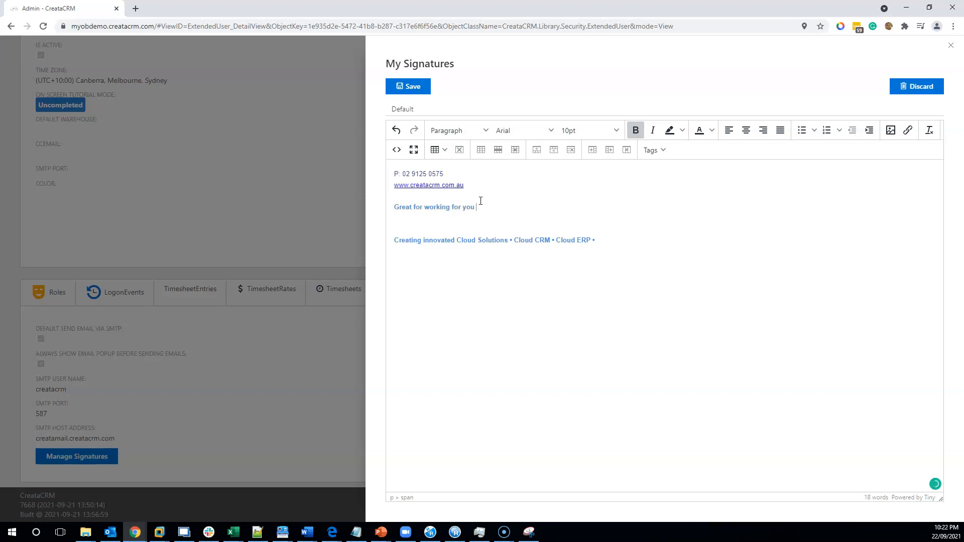
- Delete the "Creating innovated Cloud Solutions" tagline from the signature, then save it and close the signature manager
{"action": "left_click_drag", "start_coordinate": [609, 239], "coordinate": [396, 217]}
{"action": "key", "text": "BackSpace"}
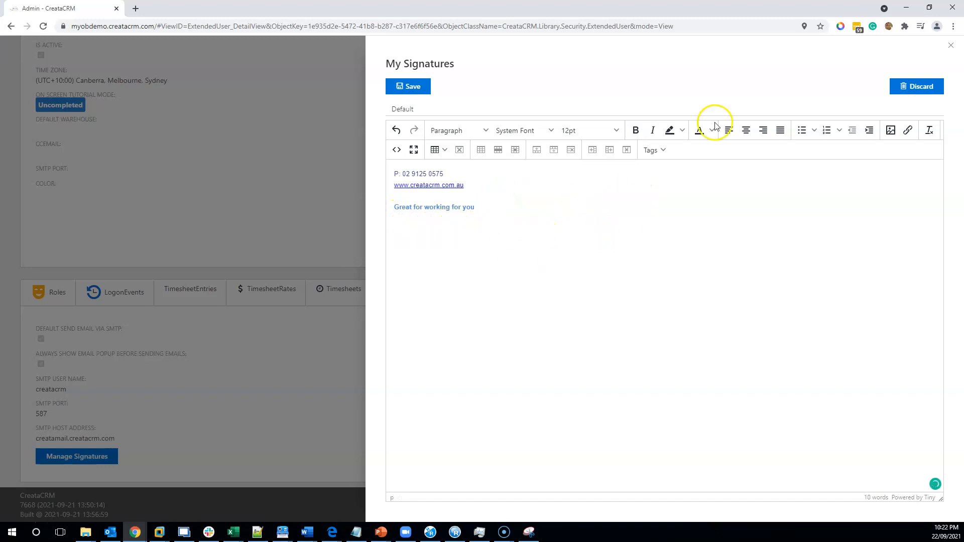
{"action": "left_click", "coordinate": [413, 86]}
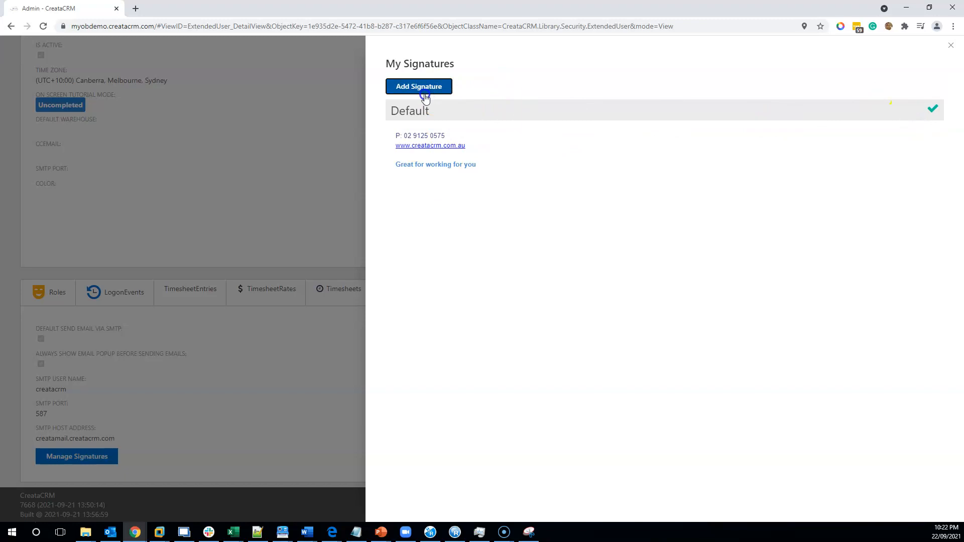
{"action": "left_click", "coordinate": [951, 45]}
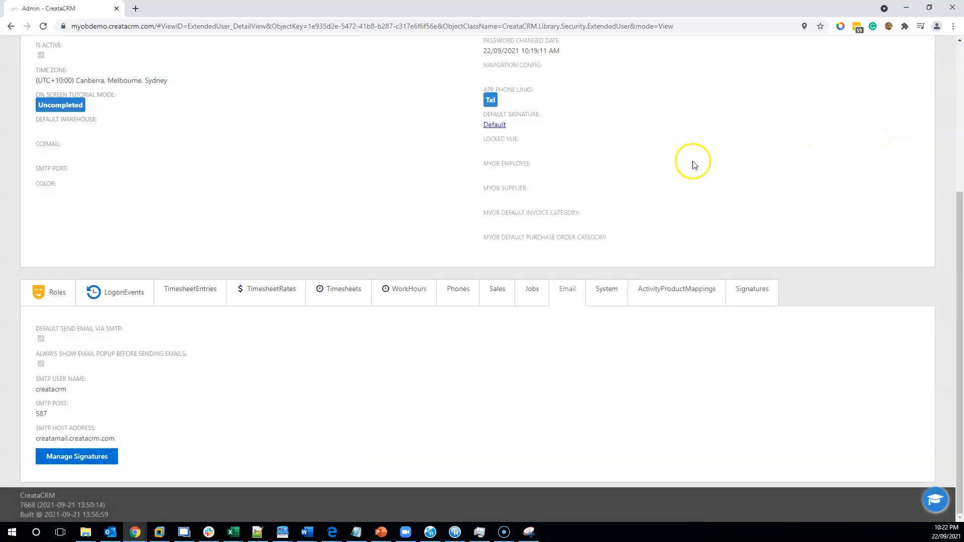
- Return to the sale record's quote and start an email from the "1 Basic Sale Quote Main Example" template
{"action": "scroll", "coordinate": [692, 162], "scroll_direction": "up", "scroll_amount": 5}
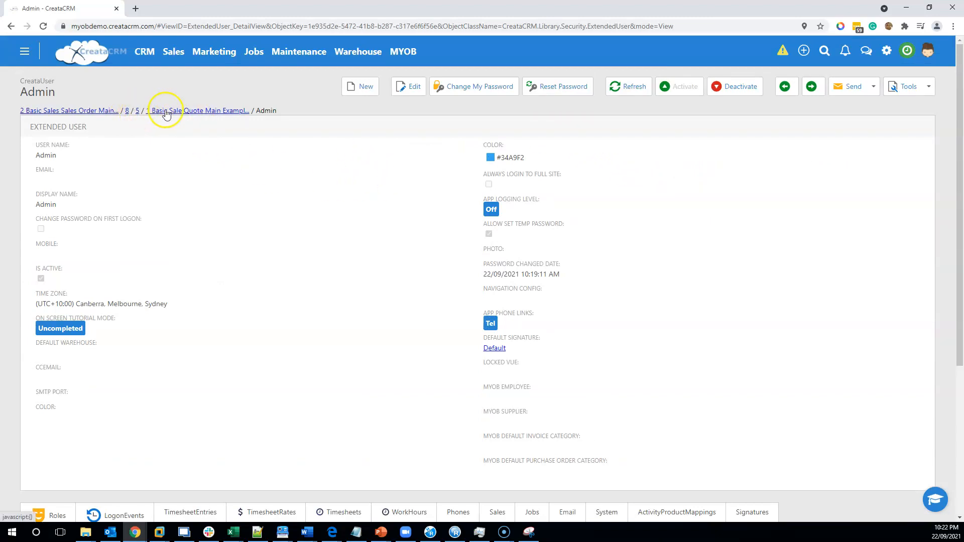
{"action": "left_click", "coordinate": [136, 113]}
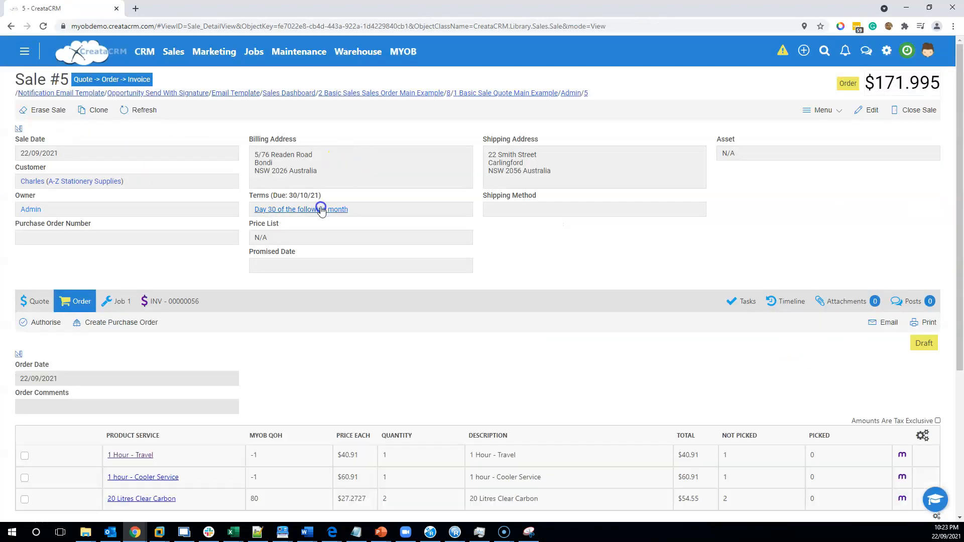
{"action": "left_click", "coordinate": [43, 302]}
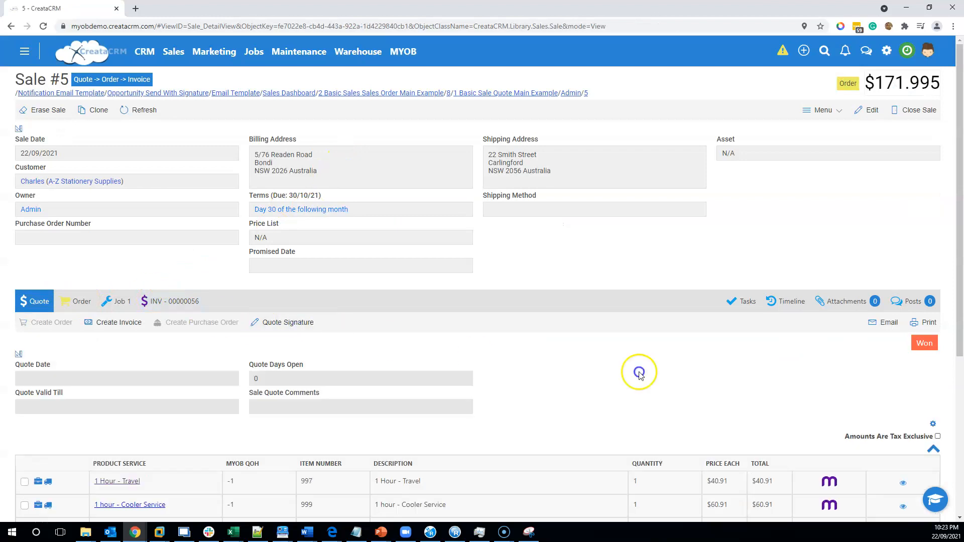
{"action": "left_click", "coordinate": [885, 327]}
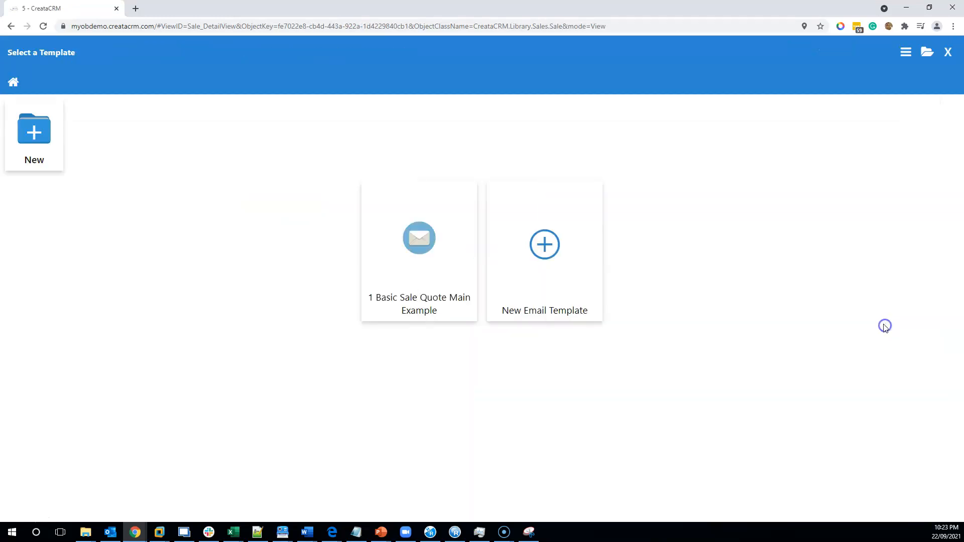
{"action": "mouse_move", "coordinate": [424, 254]}
{"action": "left_click", "coordinate": [457, 197]}
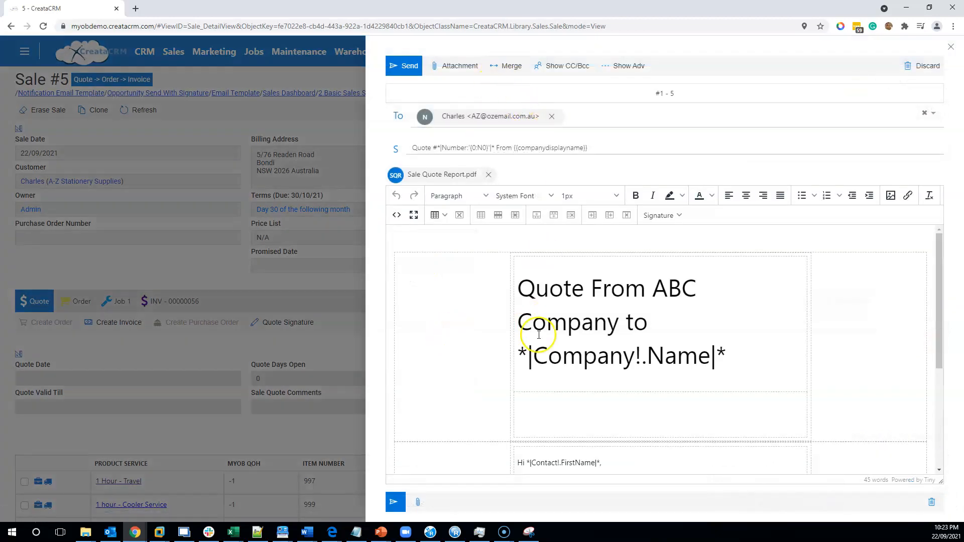
- Merge the sale's data into the email and check the heading, greeting and signature
{"action": "left_click", "coordinate": [508, 68]}
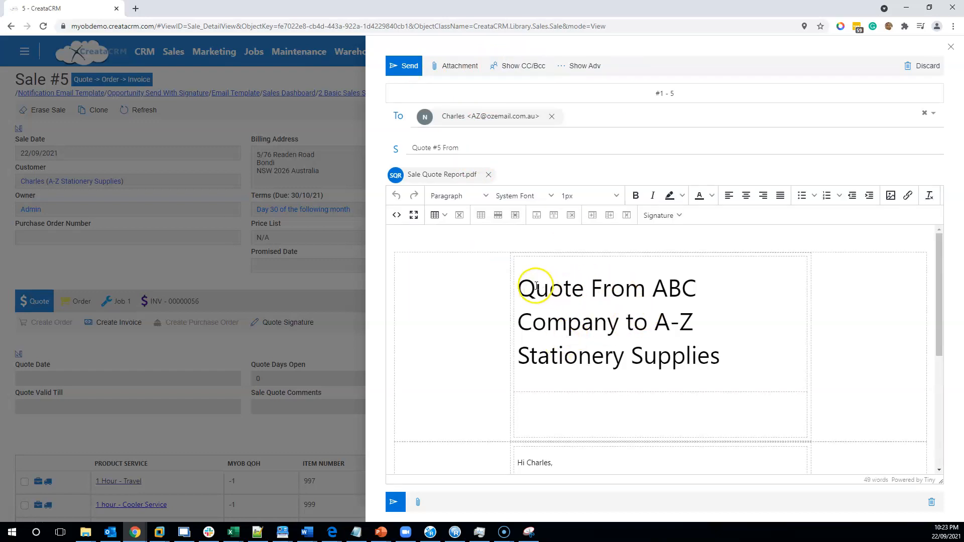
{"action": "scroll", "coordinate": [645, 364], "scroll_direction": "down", "scroll_amount": 5}
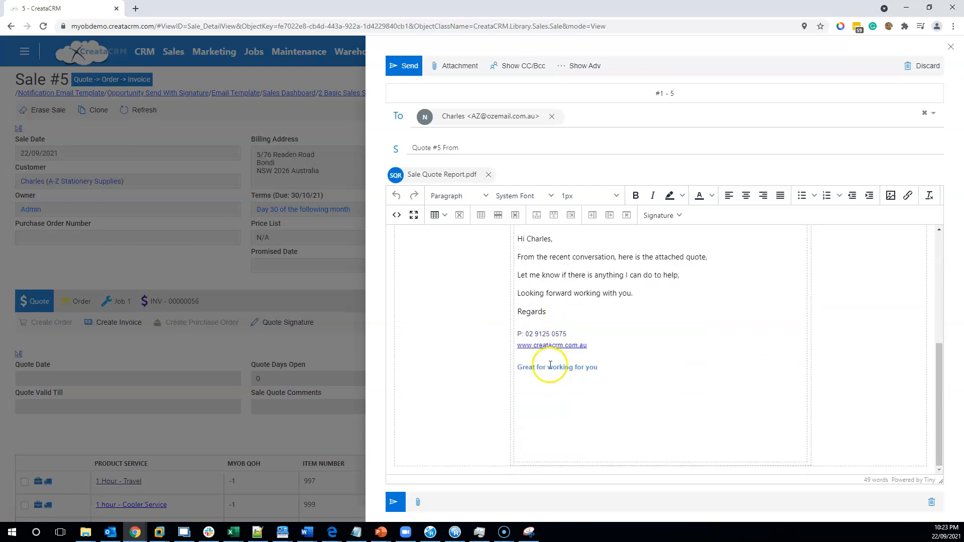
{"action": "left_click", "coordinate": [601, 369]}
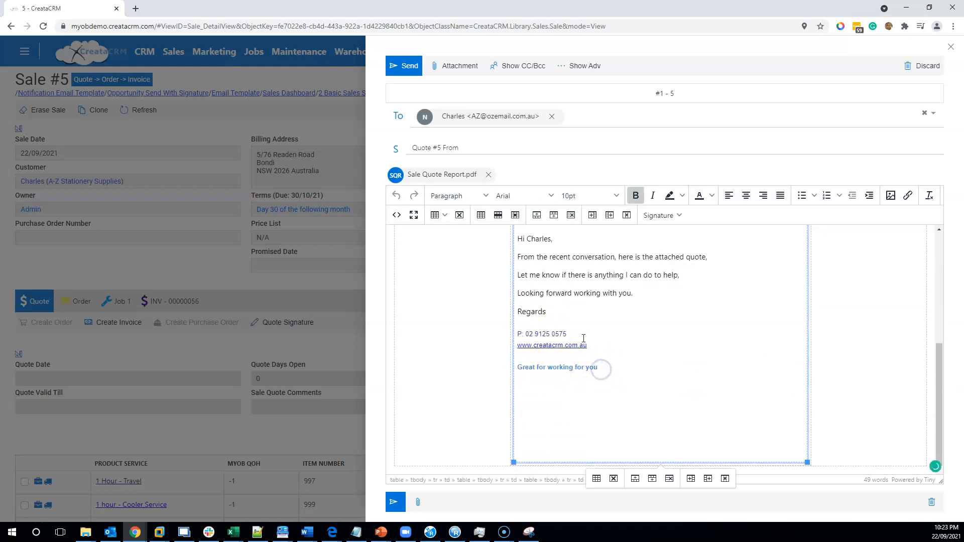
{"action": "scroll", "coordinate": [568, 361], "scroll_direction": "up", "scroll_amount": 5}
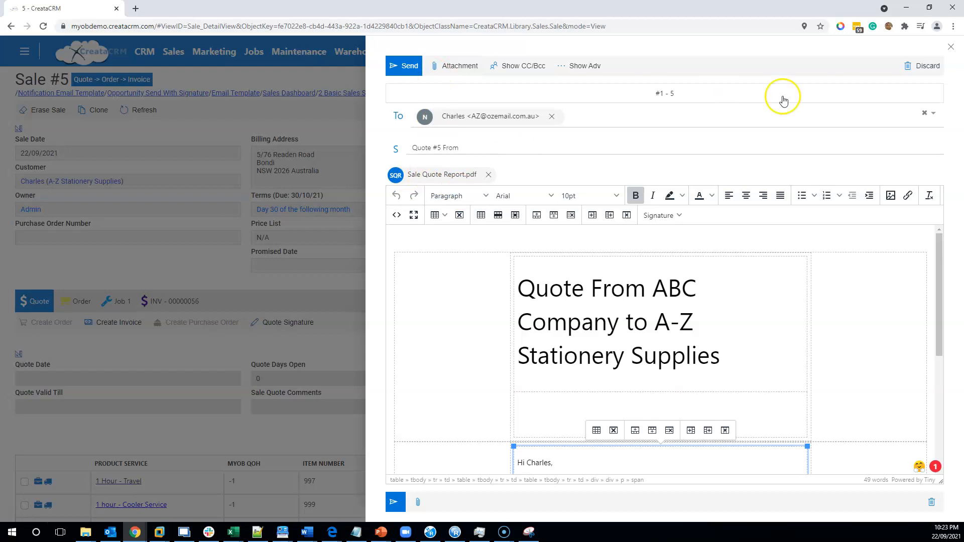
- Close the email draft without sending and open the "1 Basic Sale Quote Main Example" template record from the quote's email template selection
{"action": "left_click", "coordinate": [949, 46]}
{"action": "left_click", "coordinate": [525, 87]}
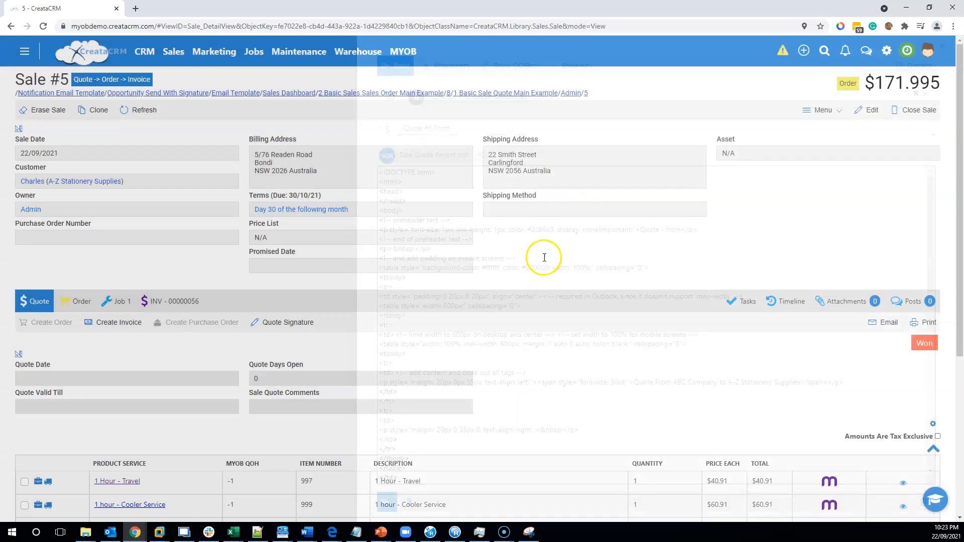
{"action": "left_click", "coordinate": [879, 322]}
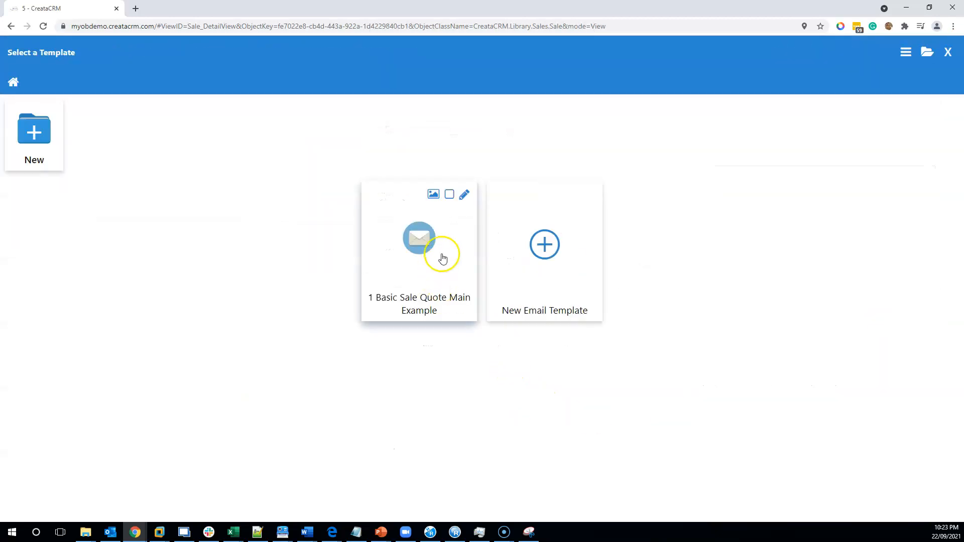
{"action": "left_click", "coordinate": [464, 194]}
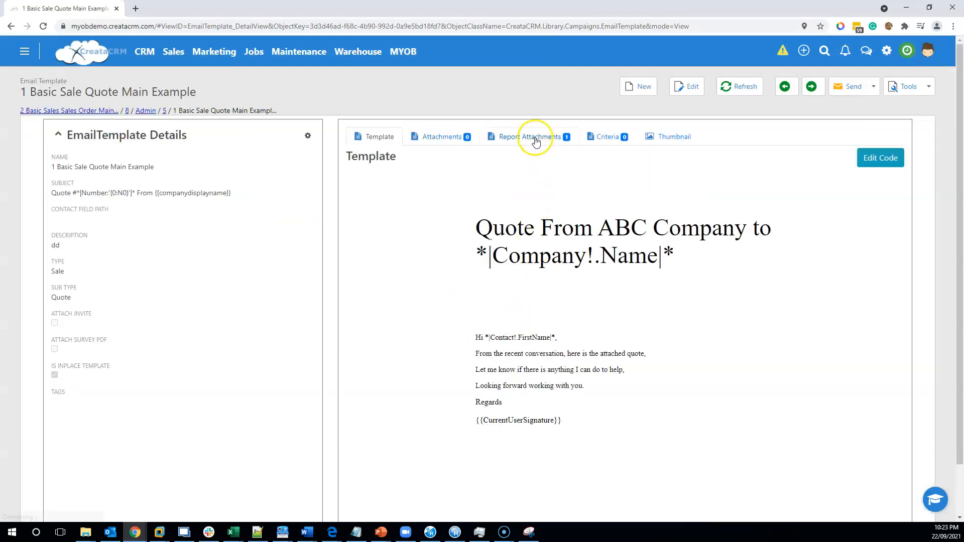
- Add the Sale Sales Order PickList report attachment to the template and remove its Sale Quote Report attachment
{"action": "left_click", "coordinate": [535, 142]}
{"action": "left_click", "coordinate": [860, 156]}
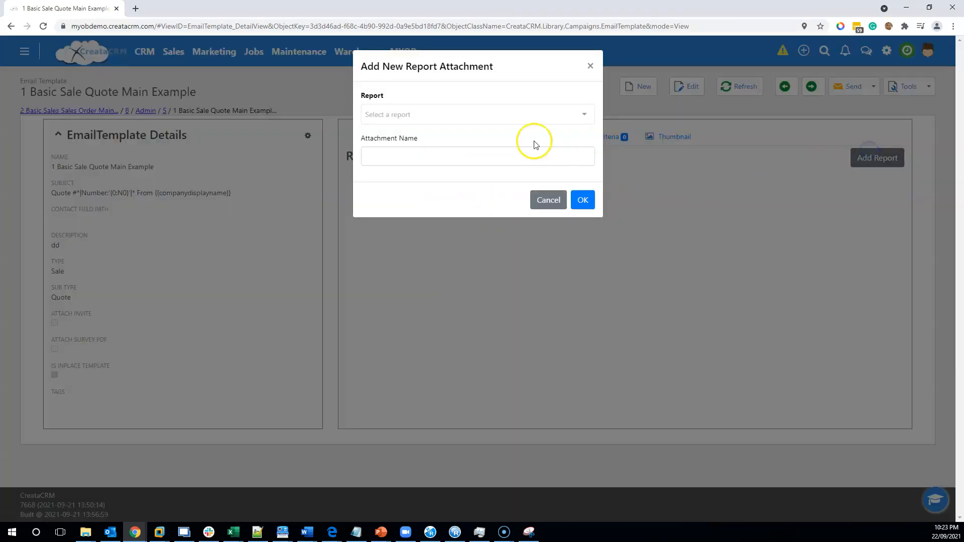
{"action": "left_click", "coordinate": [477, 116]}
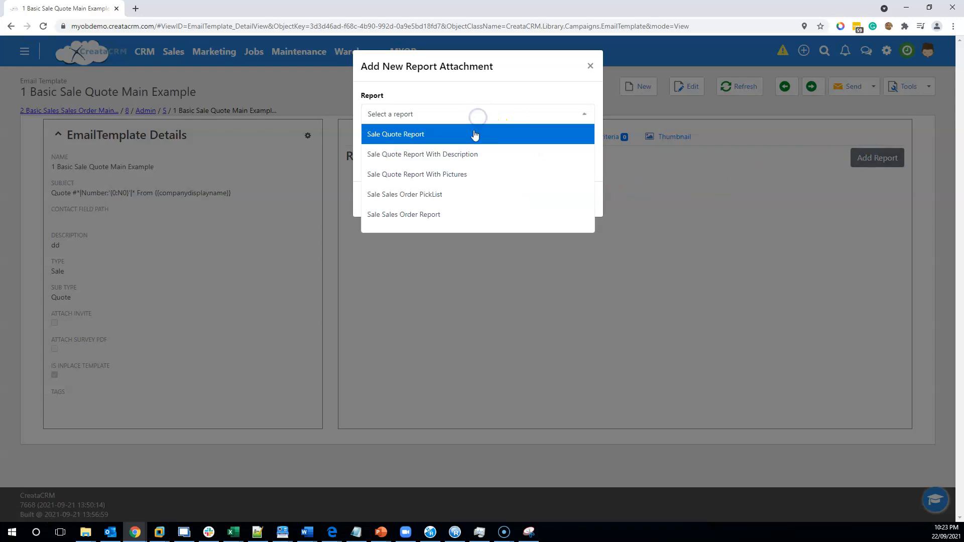
{"action": "left_click", "coordinate": [474, 205]}
{"action": "left_click", "coordinate": [576, 200]}
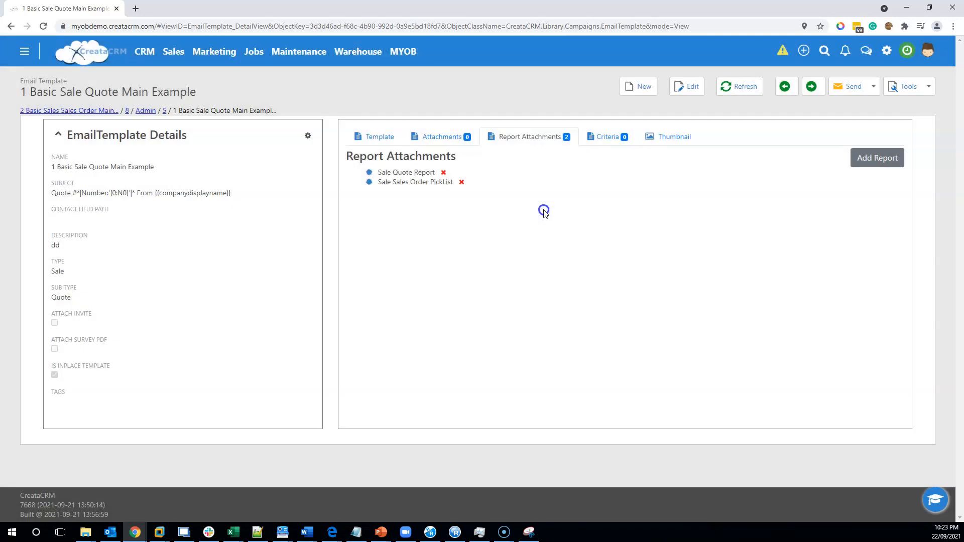
{"action": "left_click", "coordinate": [443, 173]}
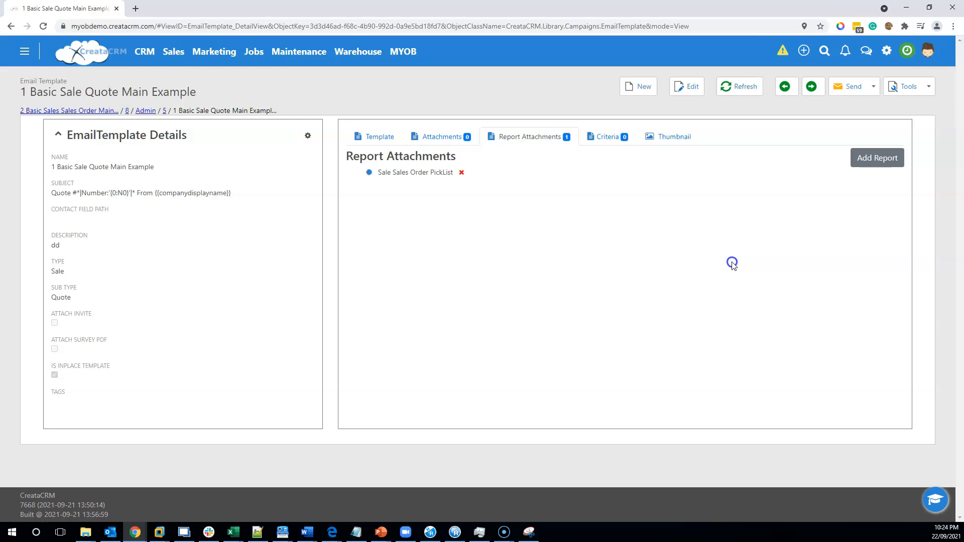
- Return to Sale #5's quote and start creating a new email template from its email template selection
{"action": "left_click", "coordinate": [165, 111]}
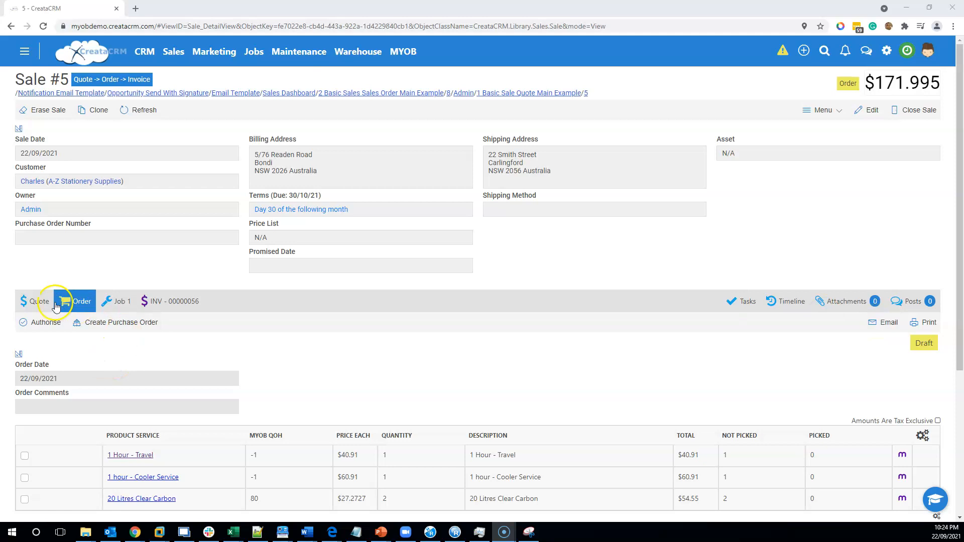
{"action": "left_click", "coordinate": [23, 302]}
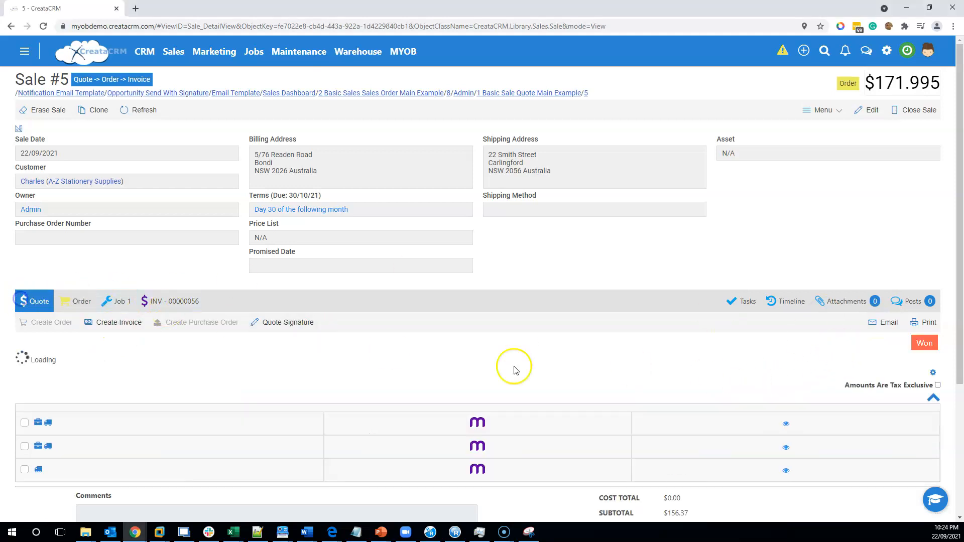
{"action": "left_click", "coordinate": [884, 324]}
{"action": "left_click", "coordinate": [545, 243]}
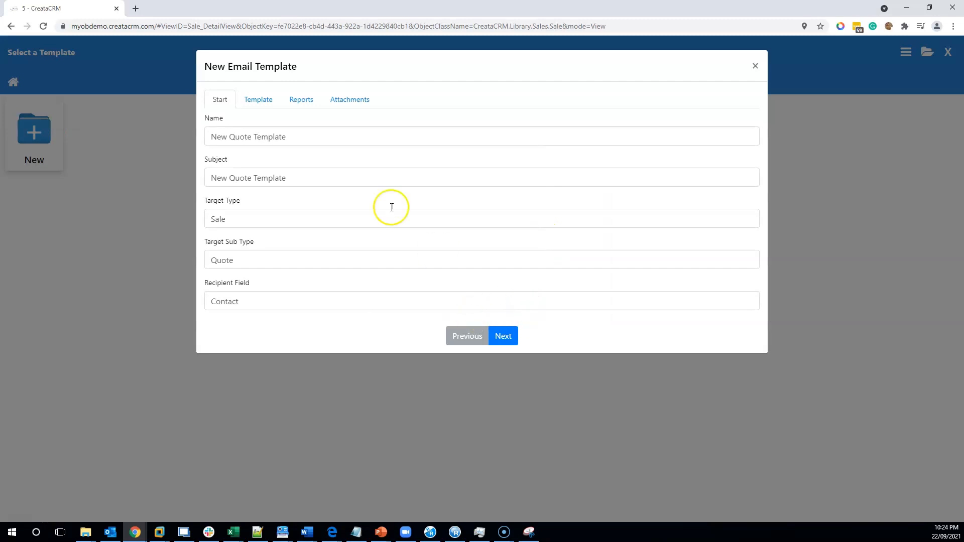
- Name the new email template "New Quote Template" and set its subject to "Hi *|Company.Name|*"
{"action": "triple_click", "coordinate": [248, 137]}
{"action": "type", "text": "New Quote Template"}
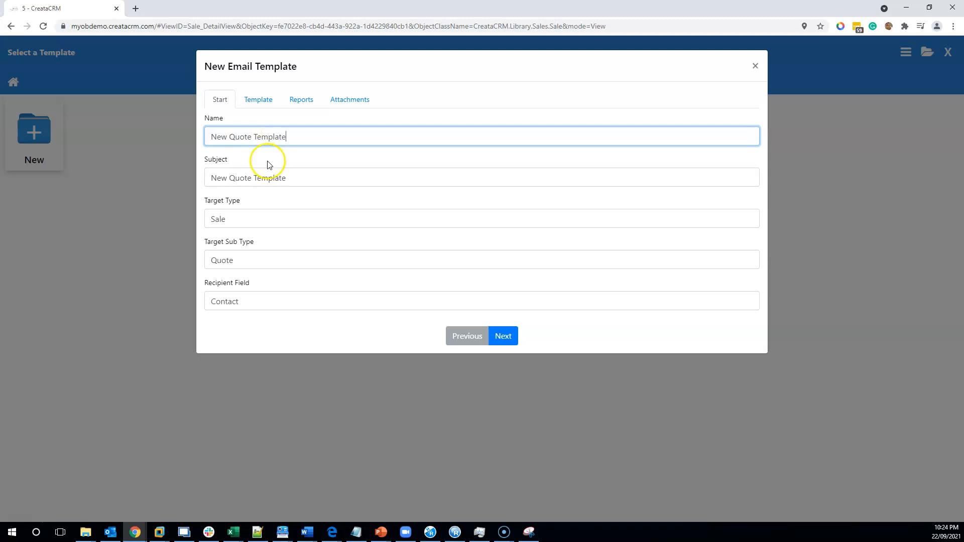
{"action": "left_click_drag", "start_coordinate": [302, 179], "coordinate": [138, 179]}
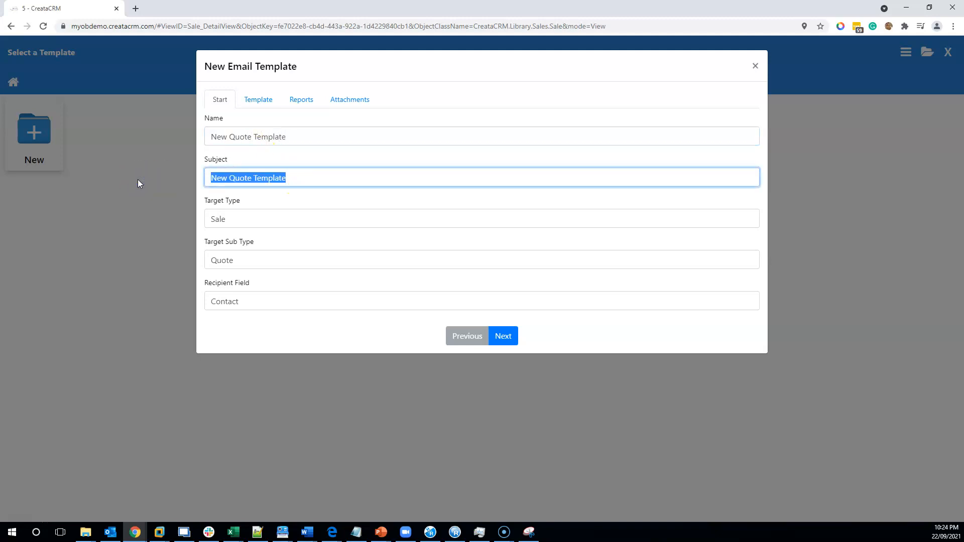
{"action": "type", "text": "Hi"}
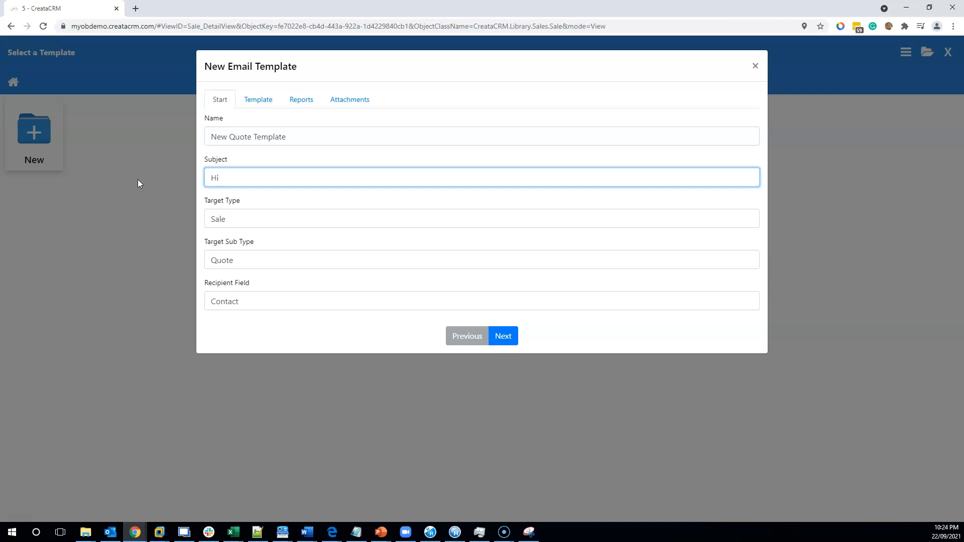
{"action": "type", "text": "*|Company.Name|*"}
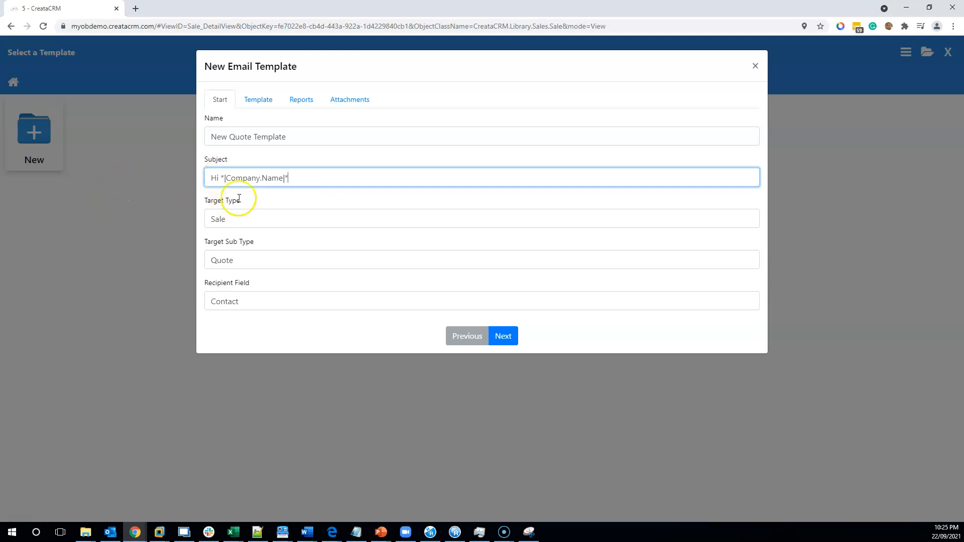
{"action": "left_click", "coordinate": [314, 177]}
{"action": "double_click", "coordinate": [258, 301]}
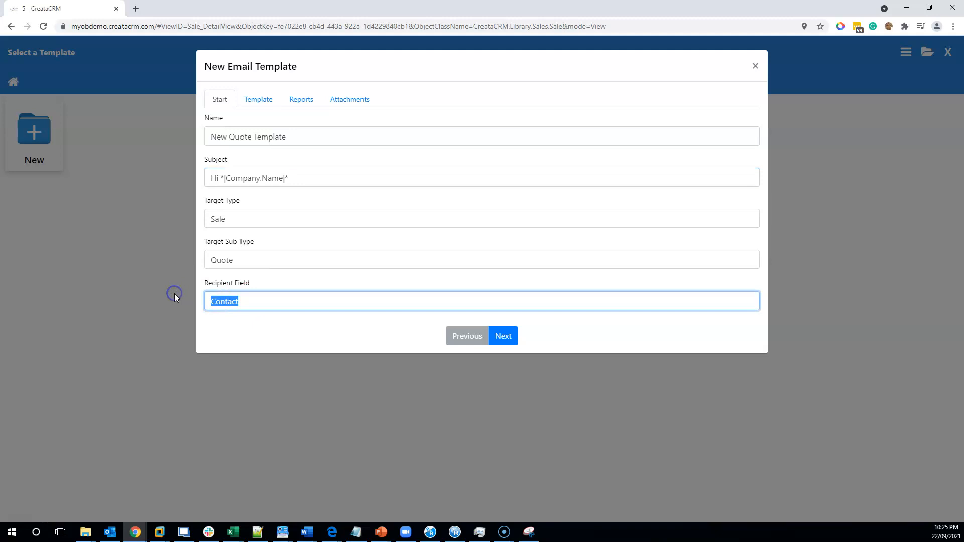
{"action": "key", "text": "BackSpace"}
- Write the template body with the greeting "Hi *|Contact!.FirstName|*", using the merge tag, and "Here is the quote that you have requested" beneath it
{"action": "left_click", "coordinate": [504, 334]}
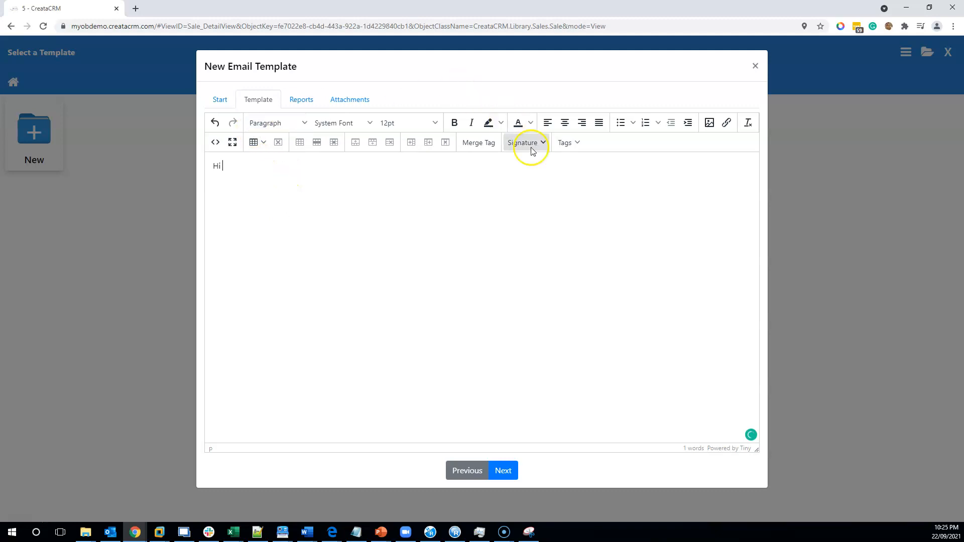
{"action": "left_click", "coordinate": [486, 143]}
{"action": "scroll", "coordinate": [247, 254], "scroll_direction": "down", "scroll_amount": 3}
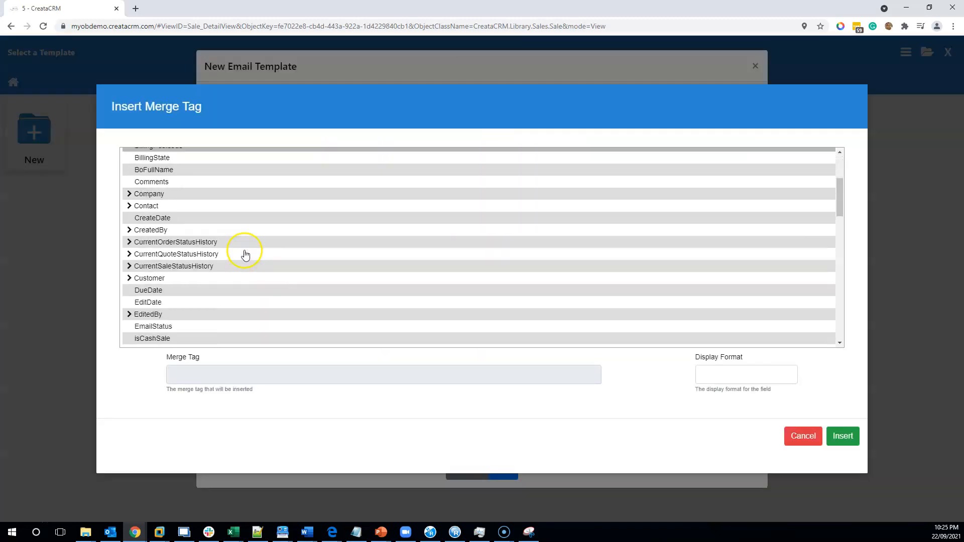
{"action": "scroll", "coordinate": [213, 245], "scroll_direction": "up", "scroll_amount": 2}
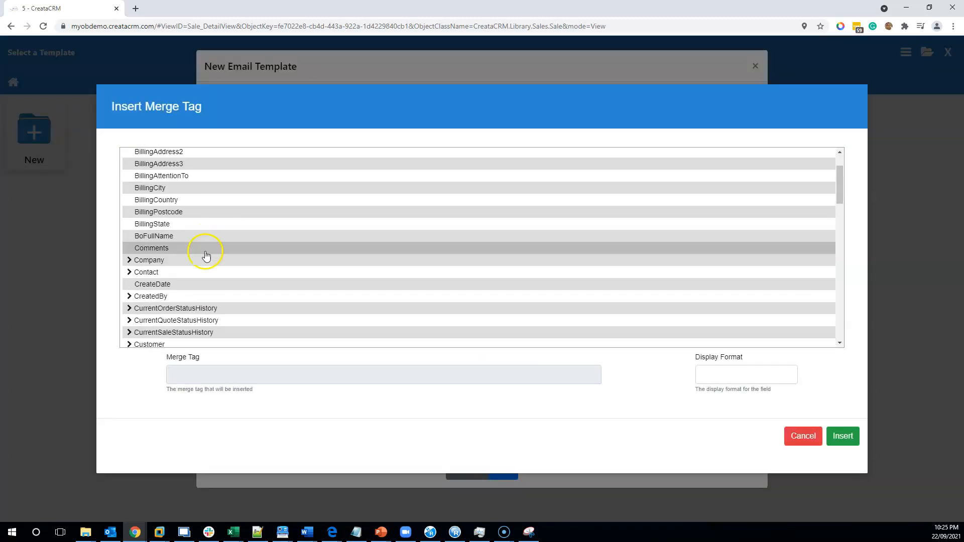
{"action": "left_click", "coordinate": [129, 272]}
{"action": "scroll", "coordinate": [224, 249], "scroll_direction": "down", "scroll_amount": 6}
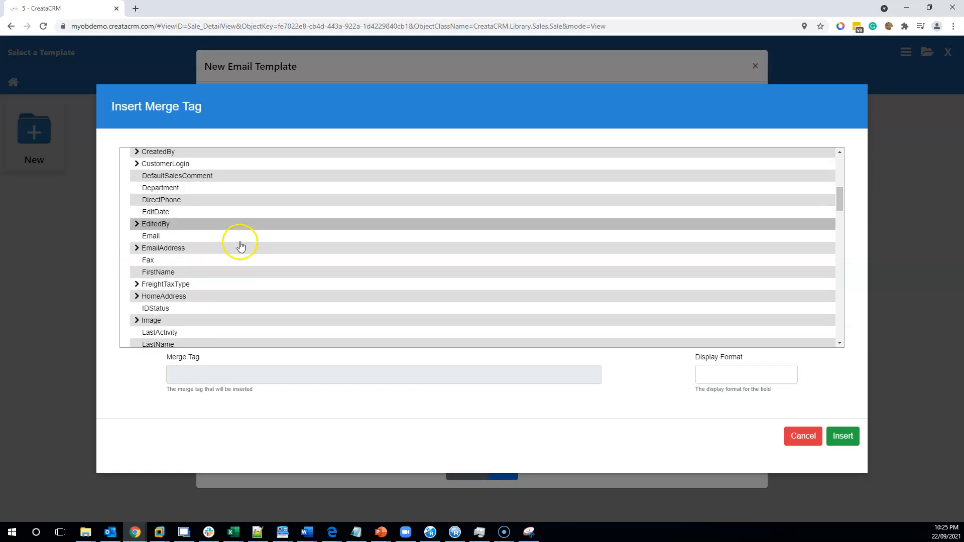
{"action": "scroll", "coordinate": [224, 250], "scroll_direction": "down", "scroll_amount": 2}
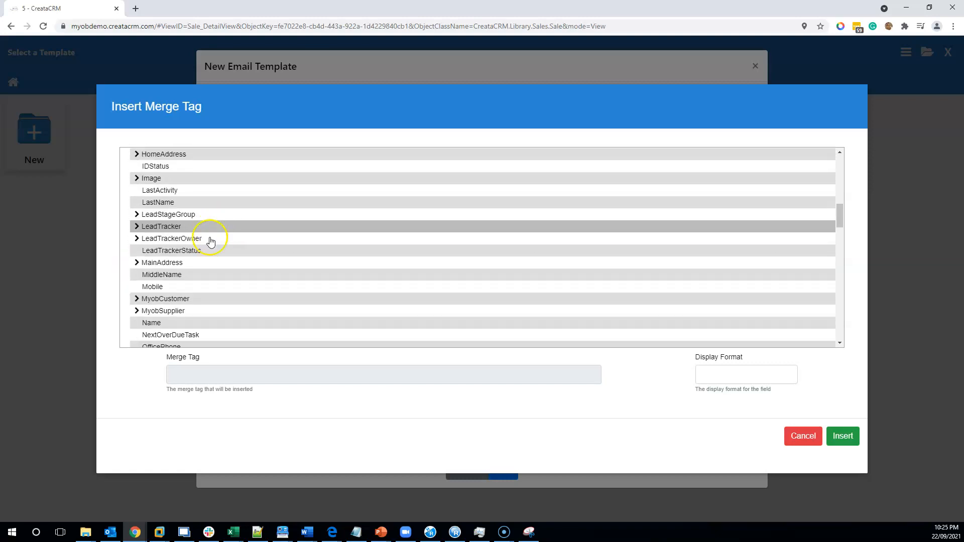
{"action": "scroll", "coordinate": [211, 241], "scroll_direction": "up", "scroll_amount": 3}
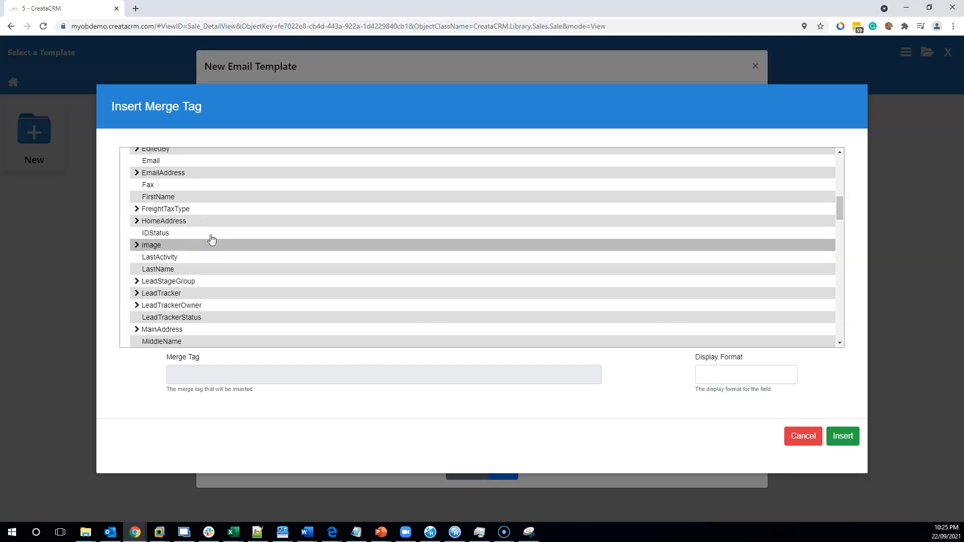
{"action": "left_click", "coordinate": [196, 243]}
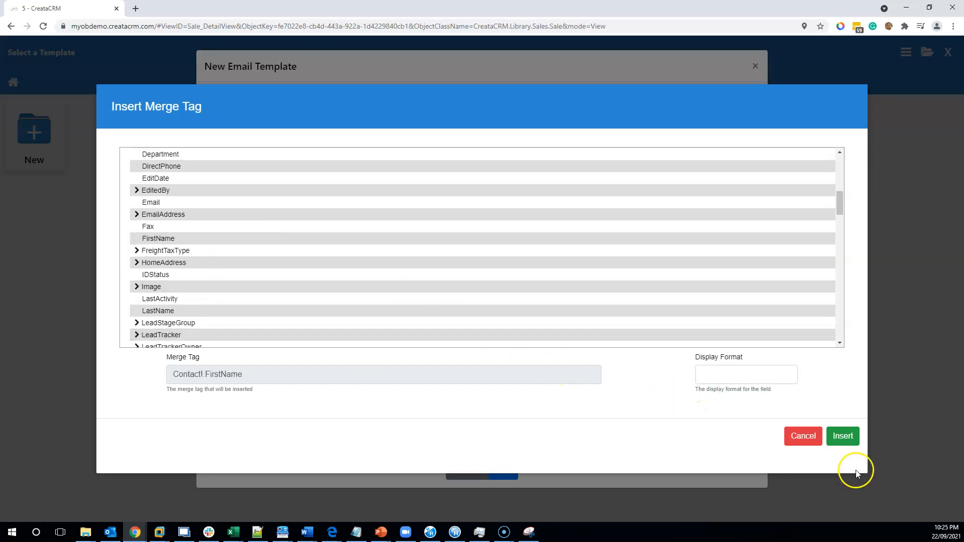
{"action": "left_click", "coordinate": [843, 436]}
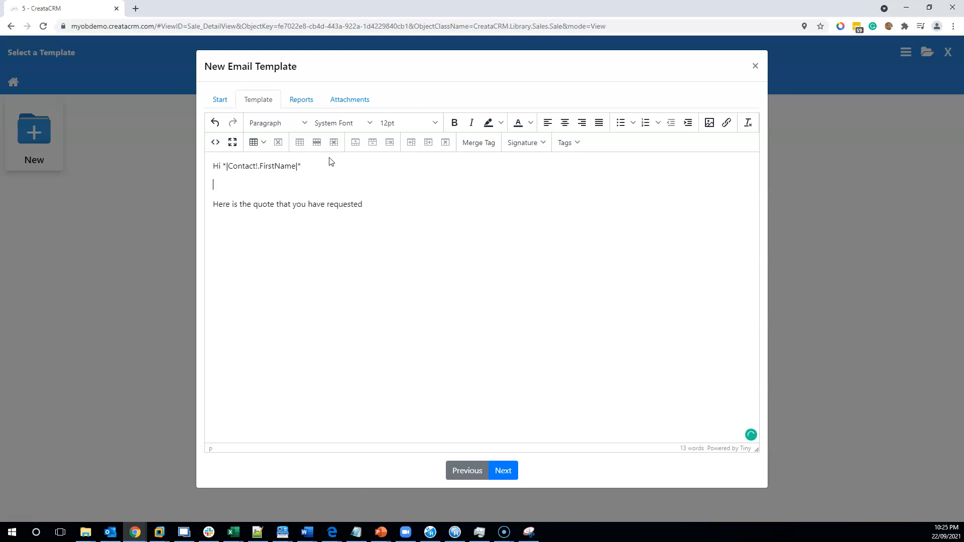
{"action": "key", "text": "BackSpace"}
{"action": "left_click", "coordinate": [271, 227]}
- Insert the Default signature below the body text and delete its content again
{"action": "left_click", "coordinate": [526, 144]}
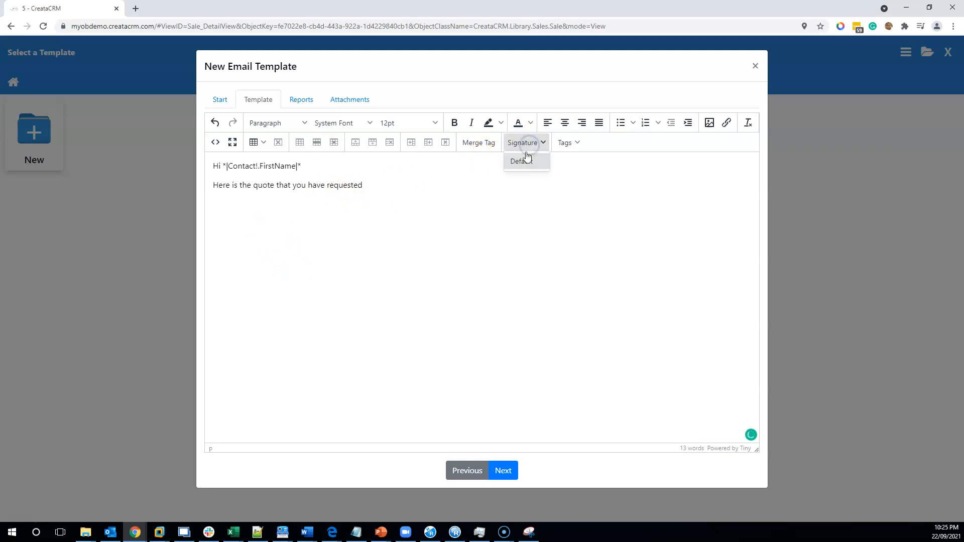
{"action": "left_click", "coordinate": [522, 159]}
{"action": "left_click", "coordinate": [255, 202]}
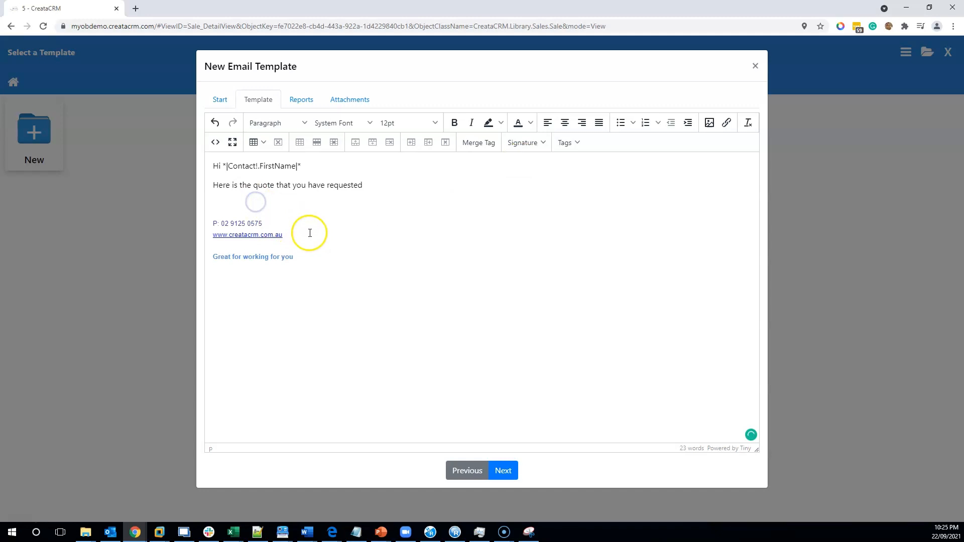
{"action": "left_click_drag", "start_coordinate": [297, 257], "coordinate": [209, 220]}
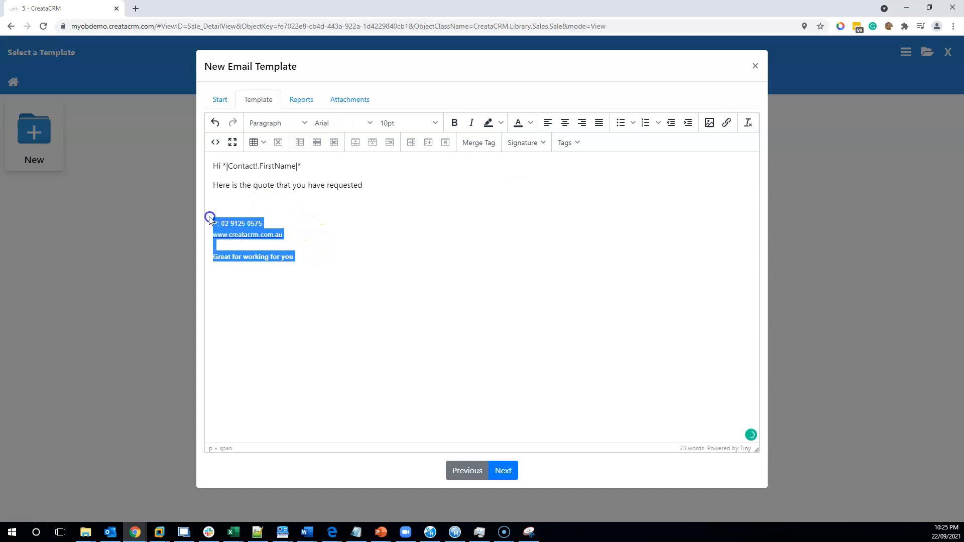
{"action": "key", "text": "Delete"}
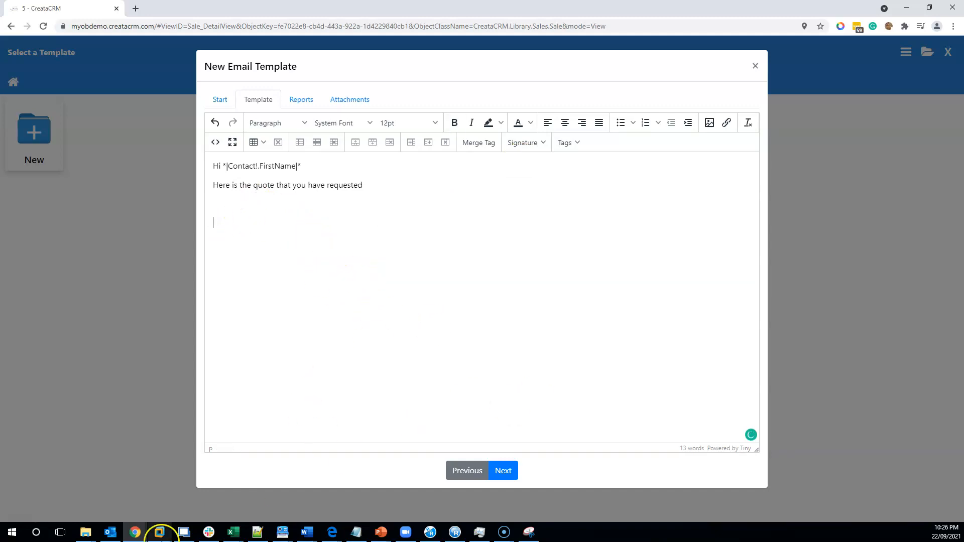
- Add the {{CurrentUserSignature}} placeholder below the "Here is the quote that you have requested" line
{"action": "left_click", "coordinate": [391, 183]}
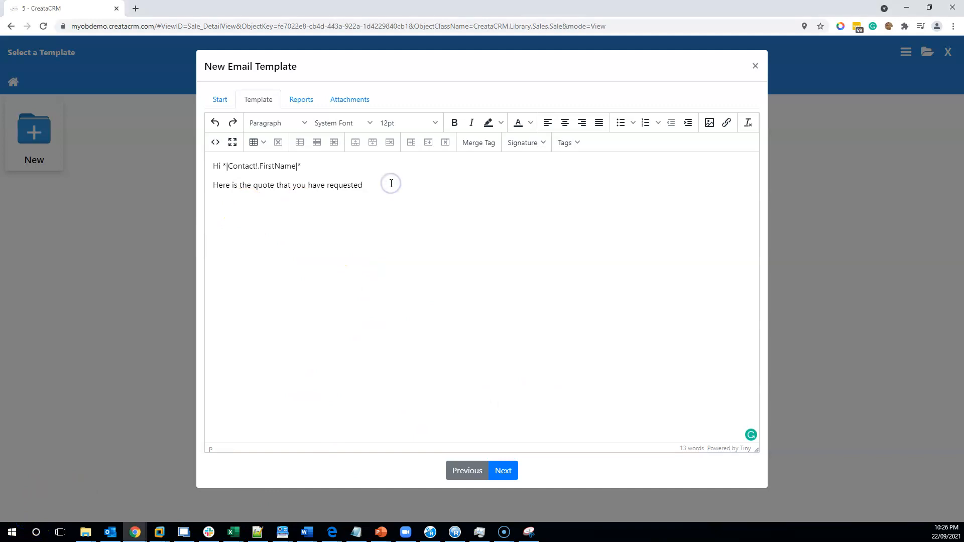
{"action": "type", "text": "{{CurrentUserSignature}}"}
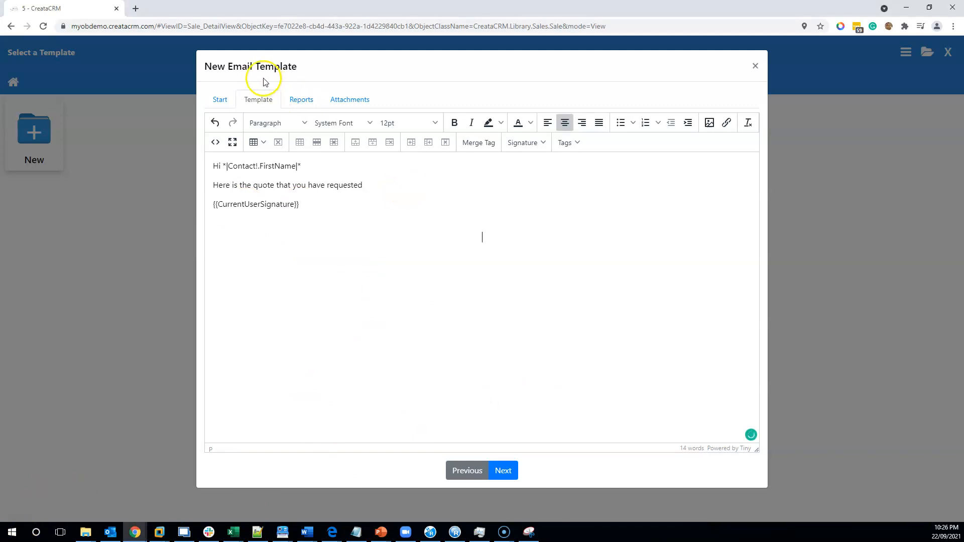
- Include the Sale Quote Report in the new template and create it without file attachments
{"action": "left_click", "coordinate": [298, 99]}
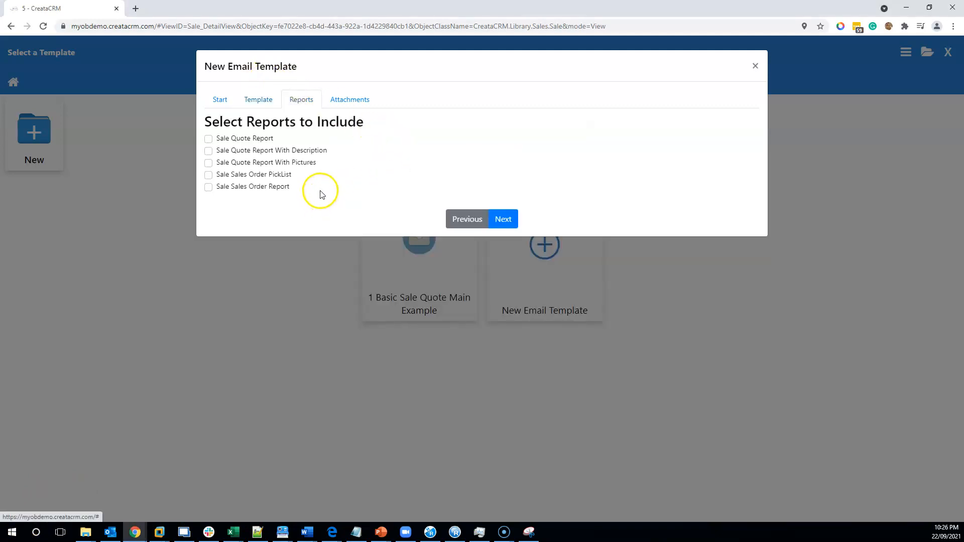
{"action": "left_click", "coordinate": [208, 140]}
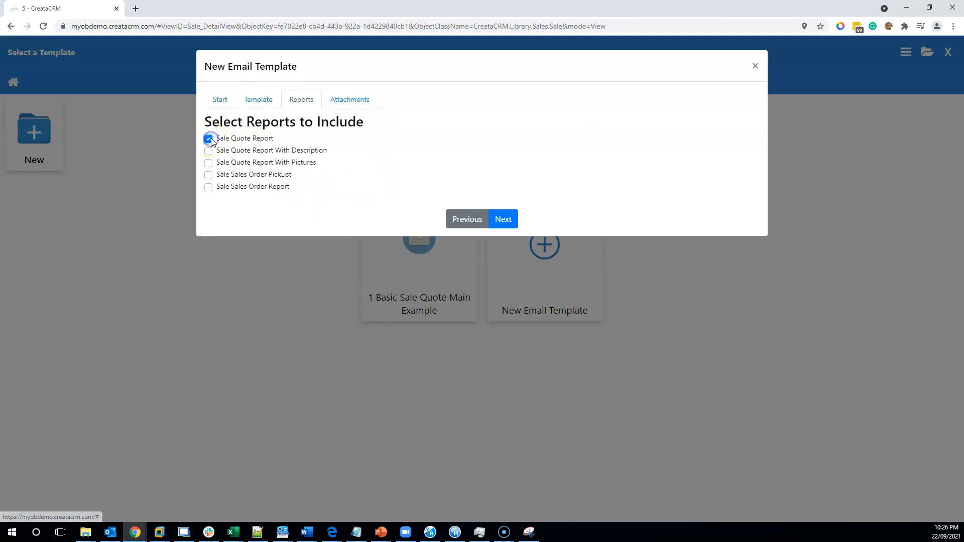
{"action": "left_click", "coordinate": [343, 99]}
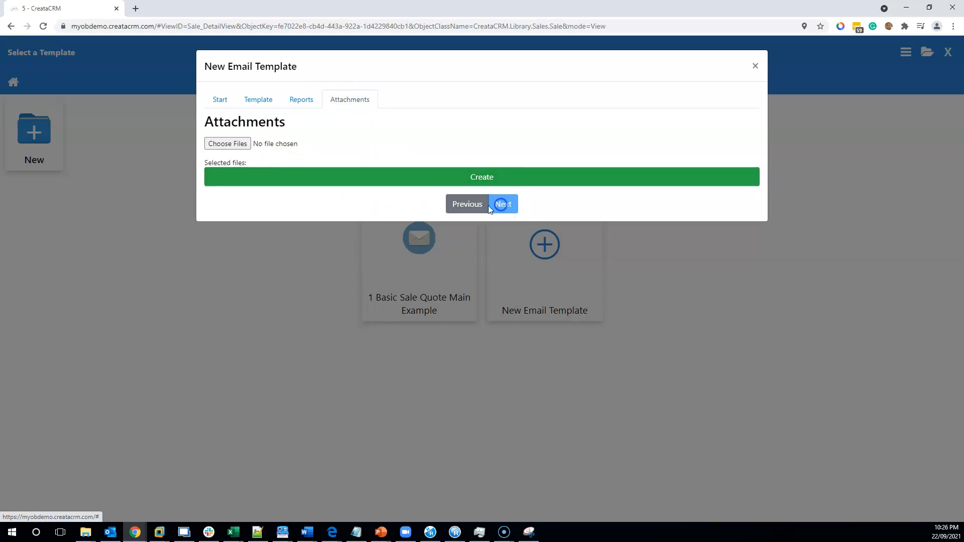
{"action": "left_click", "coordinate": [491, 179]}
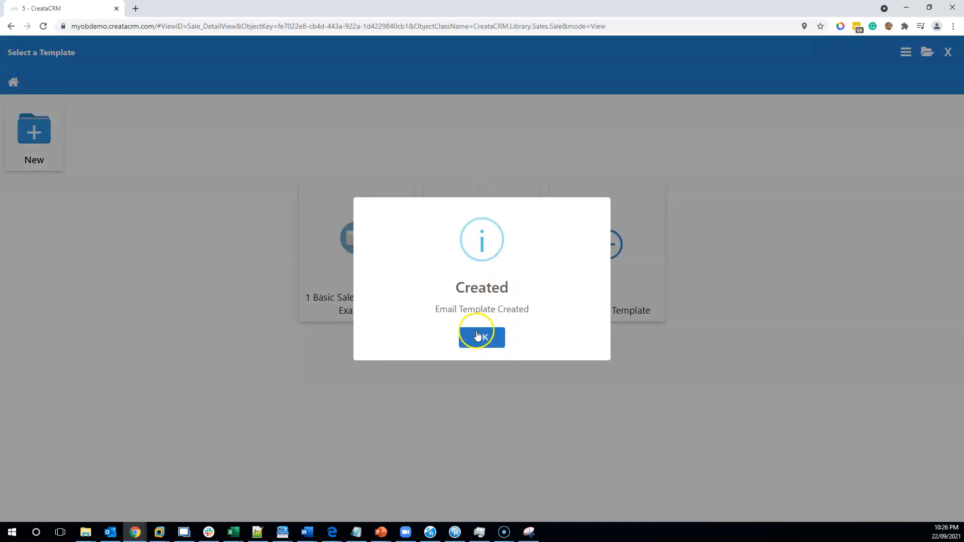
{"action": "left_click", "coordinate": [478, 335]}
- Start an email from the "New Quote Template" template and merge the sale's data into it
{"action": "mouse_move", "coordinate": [445, 264]}
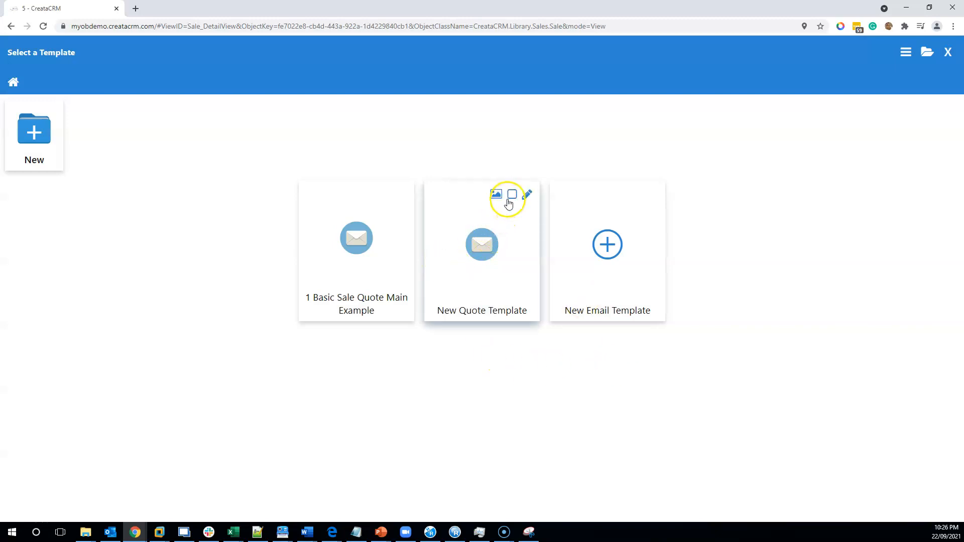
{"action": "left_click", "coordinate": [480, 243]}
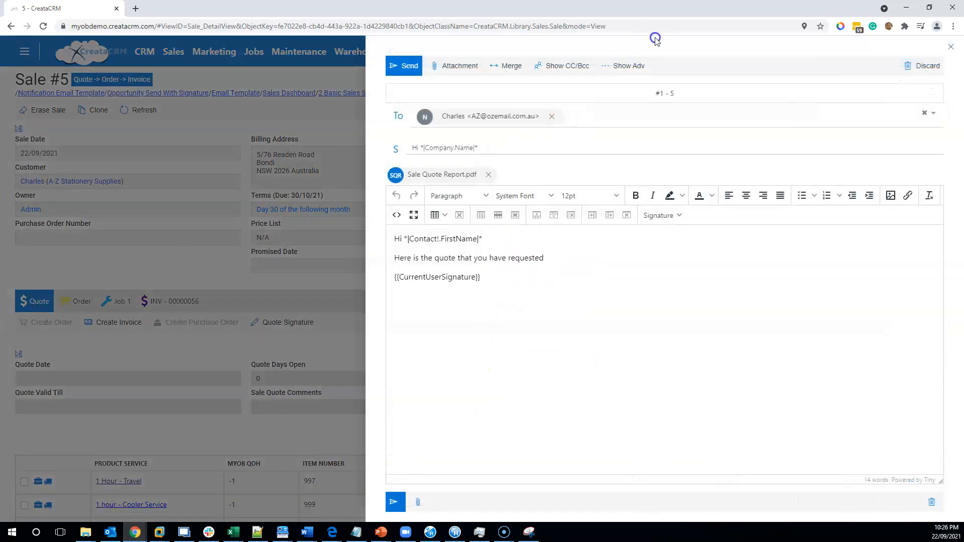
{"action": "left_click", "coordinate": [508, 65]}
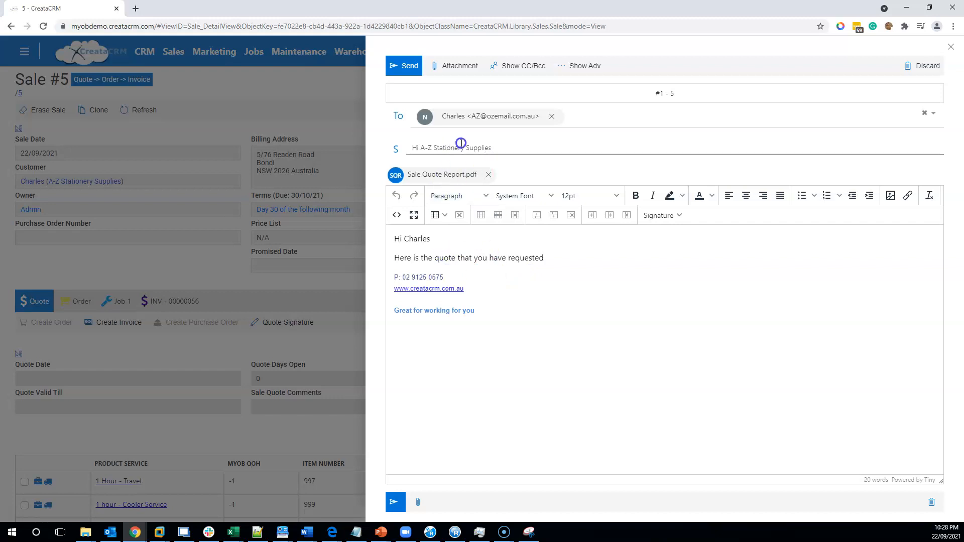
- Check the merged subject line of the quote email and close the email
{"action": "left_click_drag", "start_coordinate": [510, 145], "coordinate": [424, 144]}
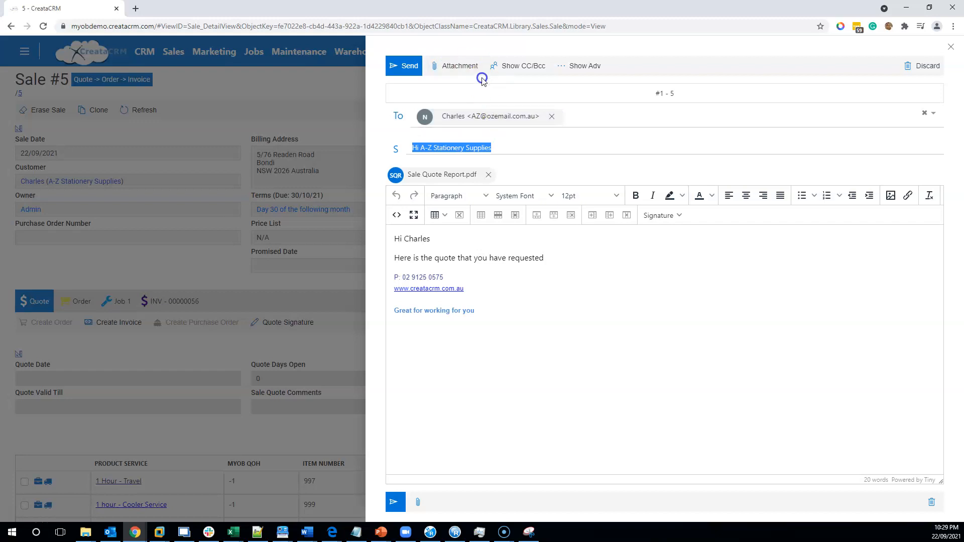
{"action": "left_click", "coordinate": [534, 151]}
{"action": "left_click_drag", "start_coordinate": [501, 148], "coordinate": [419, 147]}
{"action": "left_click", "coordinate": [565, 317]}
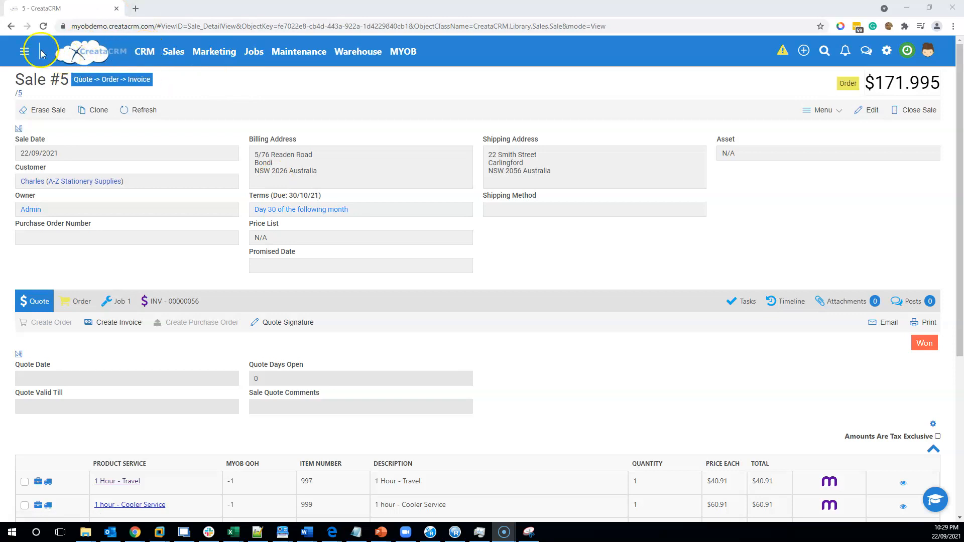
- Open the contact record of Footloose Dance Studio's General Manager from the CRM dashboard's contact list
{"action": "left_click", "coordinate": [24, 50]}
{"action": "left_click", "coordinate": [151, 140]}
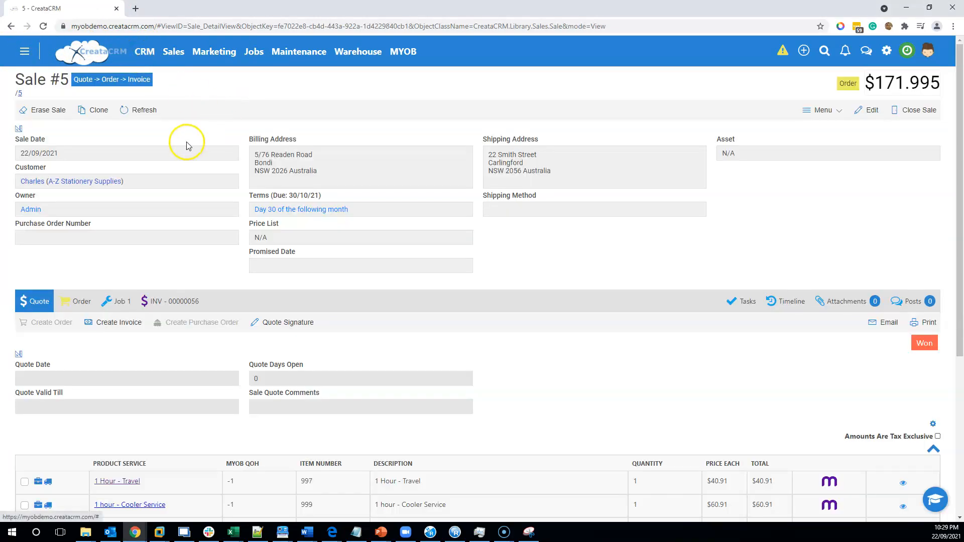
{"action": "left_click", "coordinate": [144, 52]}
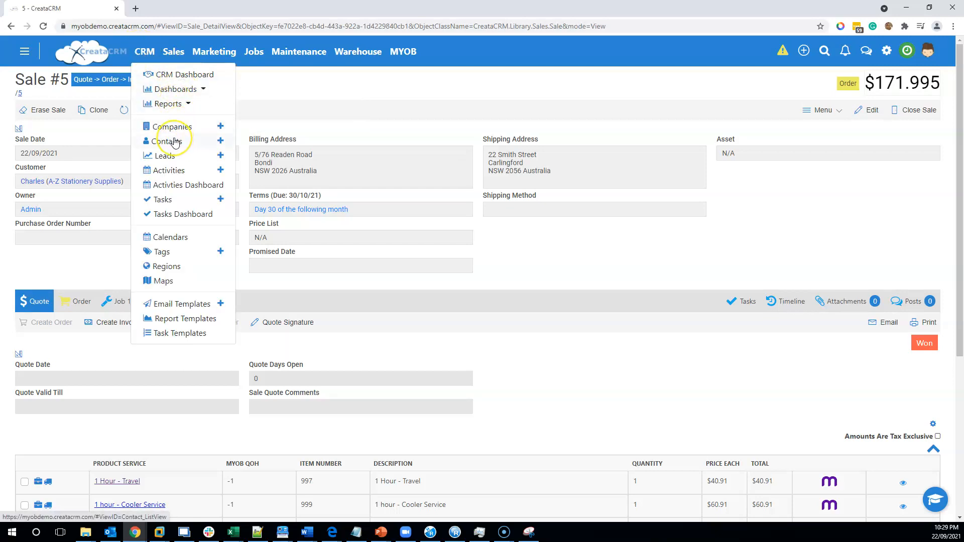
{"action": "left_click", "coordinate": [176, 75]}
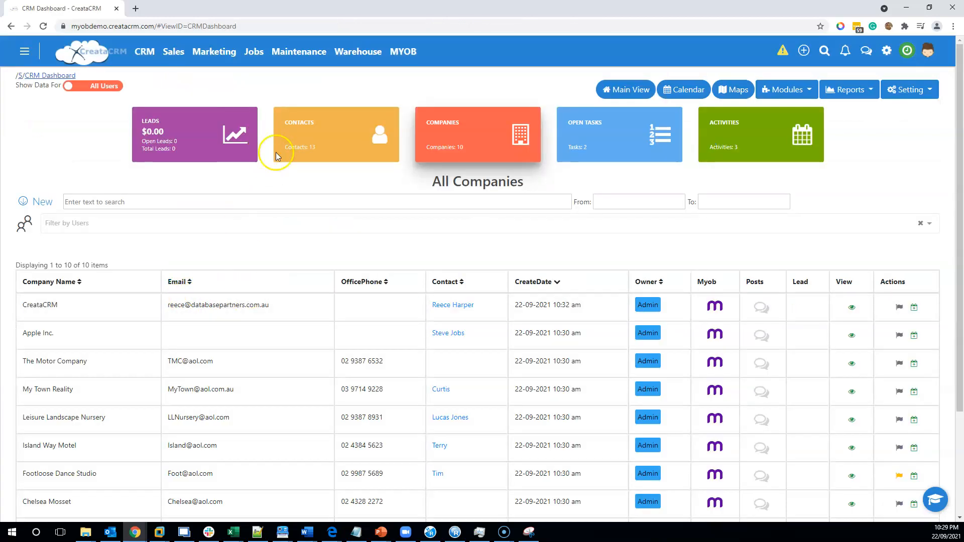
{"action": "left_click", "coordinate": [339, 134]}
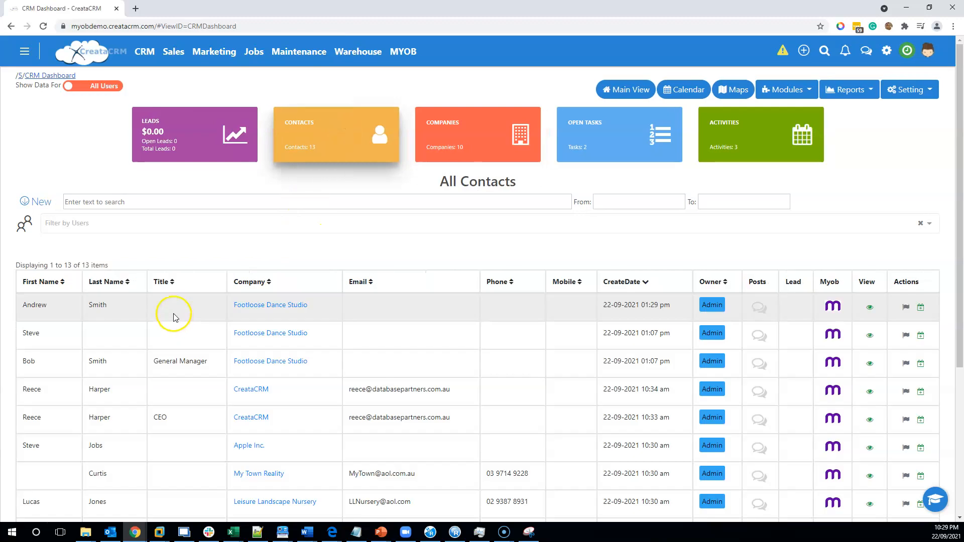
{"action": "left_click", "coordinate": [121, 373]}
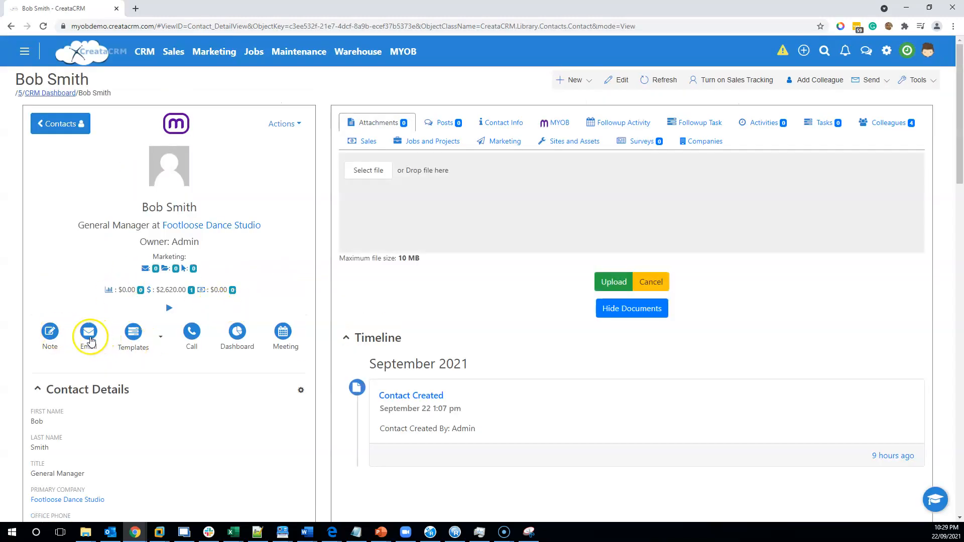
- Review the new email template form available from the contact's email options and close it without creating a template
{"action": "left_click", "coordinate": [89, 334]}
{"action": "left_click", "coordinate": [650, 256]}
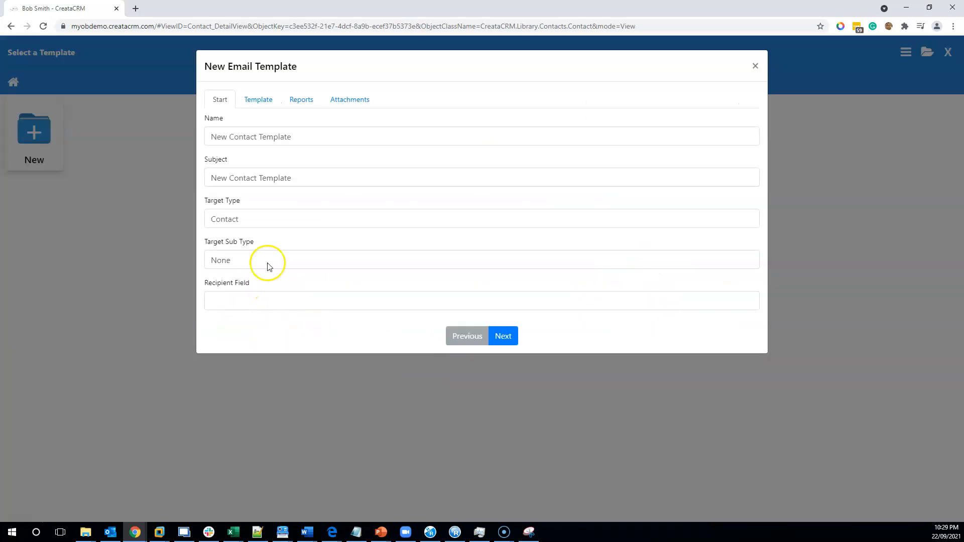
{"action": "left_click", "coordinate": [259, 100]}
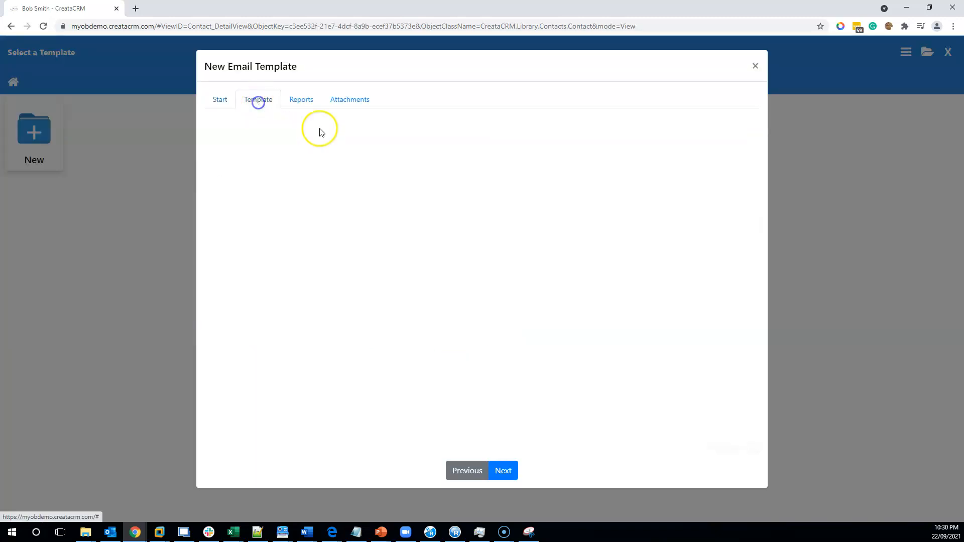
{"action": "left_click", "coordinate": [309, 101]}
{"action": "left_click", "coordinate": [217, 99]}
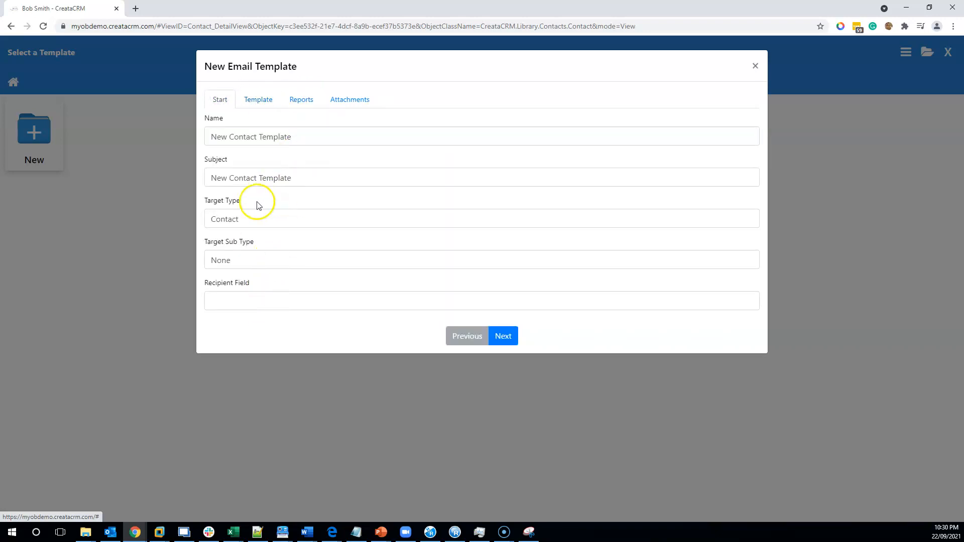
{"action": "left_click", "coordinate": [258, 99]}
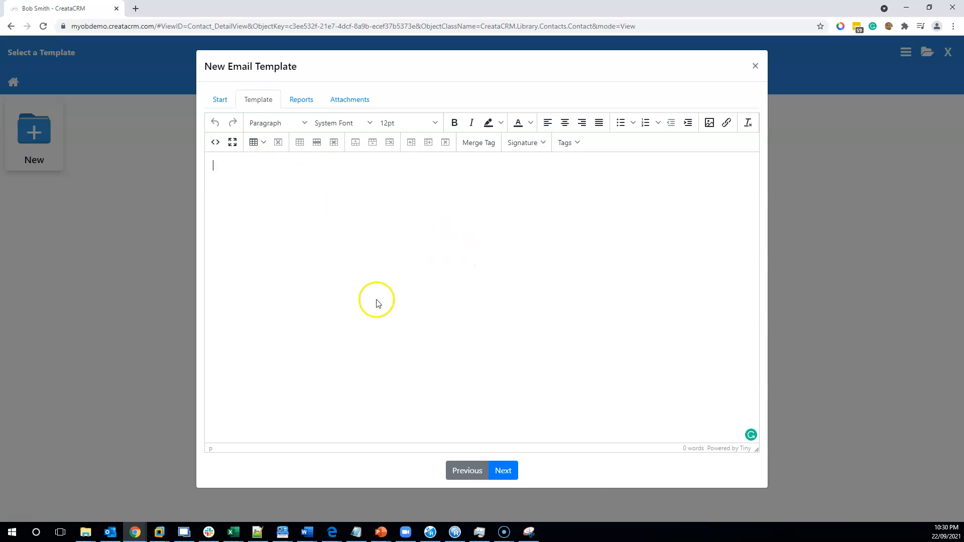
{"action": "left_click", "coordinate": [754, 66]}
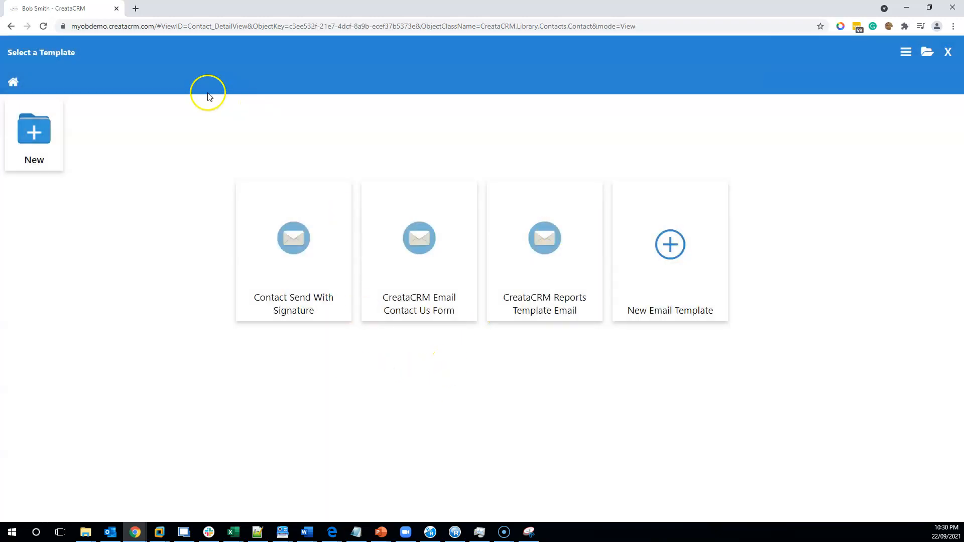
{"action": "left_click", "coordinate": [947, 53]}
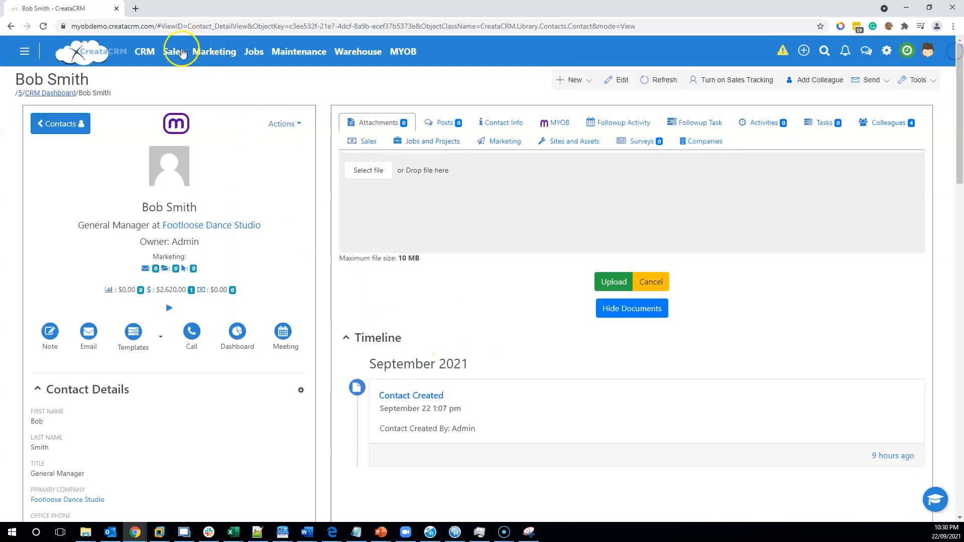
- Create a CRM email template named "dsfdsfsd" for the Contact type and save it
{"action": "left_click", "coordinate": [161, 61]}
{"action": "left_click", "coordinate": [144, 52]}
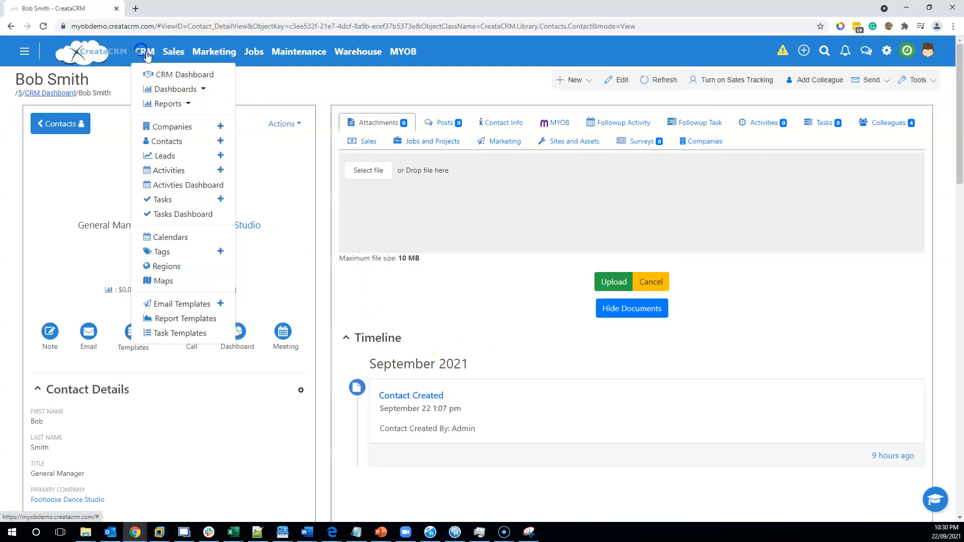
{"action": "left_click", "coordinate": [183, 304]}
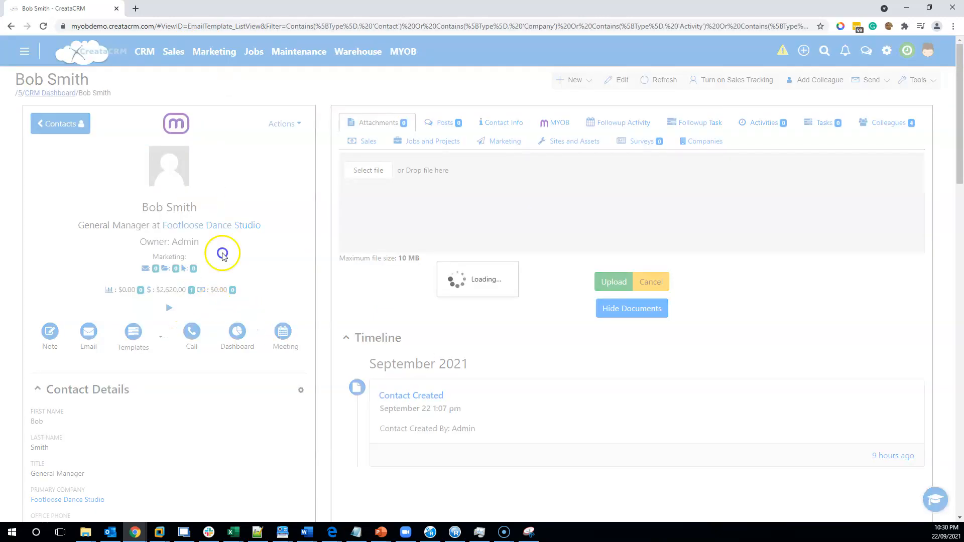
{"action": "left_click", "coordinate": [715, 84]}
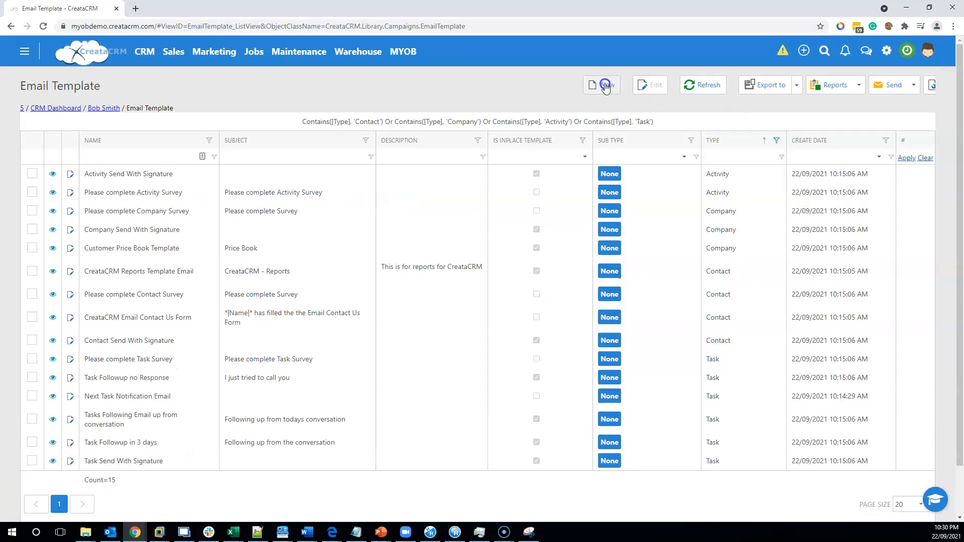
{"action": "left_click", "coordinate": [606, 86]}
{"action": "left_click", "coordinate": [269, 170]}
{"action": "left_click", "coordinate": [104, 168]}
{"action": "type", "text": "dsfdsfsd"}
{"action": "left_click", "coordinate": [710, 85]}
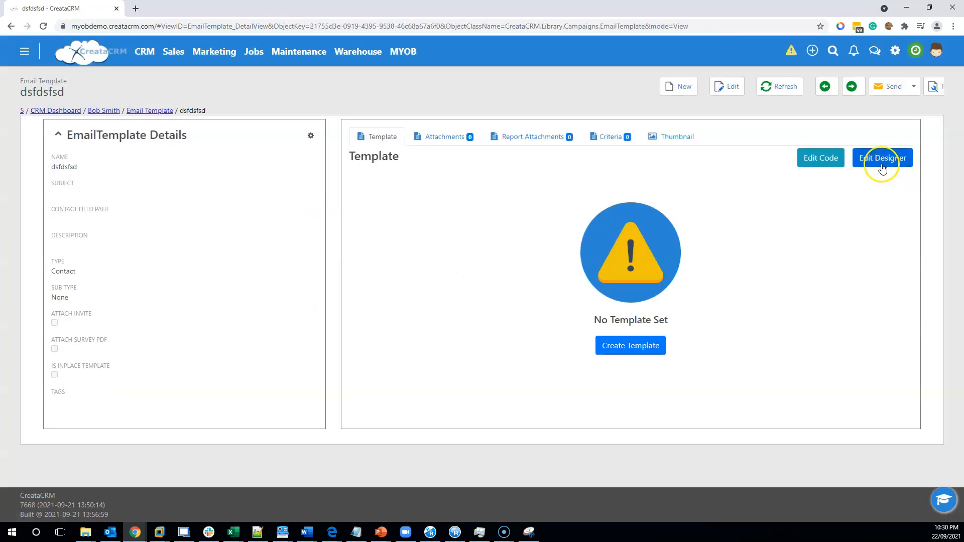
- Look at the template's code editor, and load the ready-made Demo layout in the designer
{"action": "left_click", "coordinate": [822, 166]}
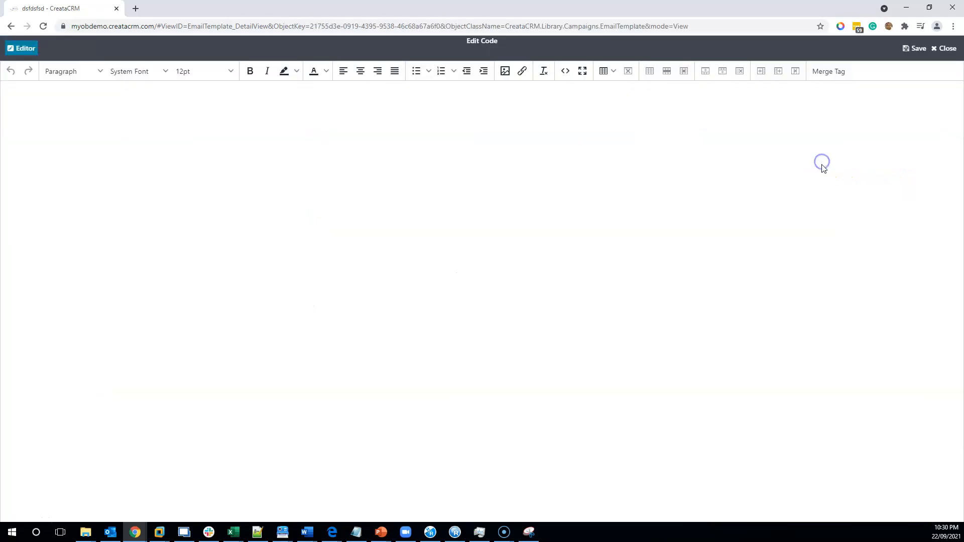
{"action": "left_click", "coordinate": [873, 168]}
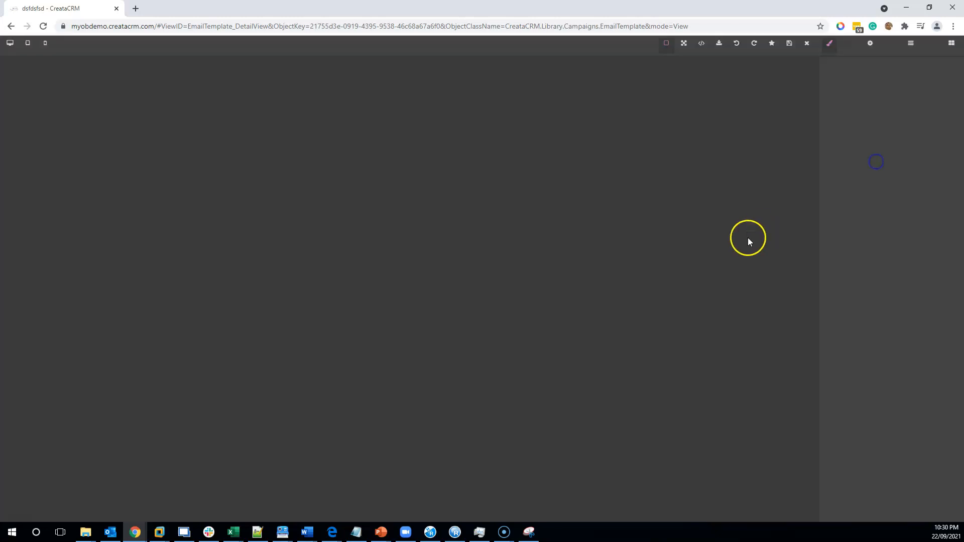
{"action": "scroll", "coordinate": [479, 296], "scroll_direction": "down", "scroll_amount": 7}
{"action": "scroll", "coordinate": [490, 296], "scroll_direction": "up", "scroll_amount": 8}
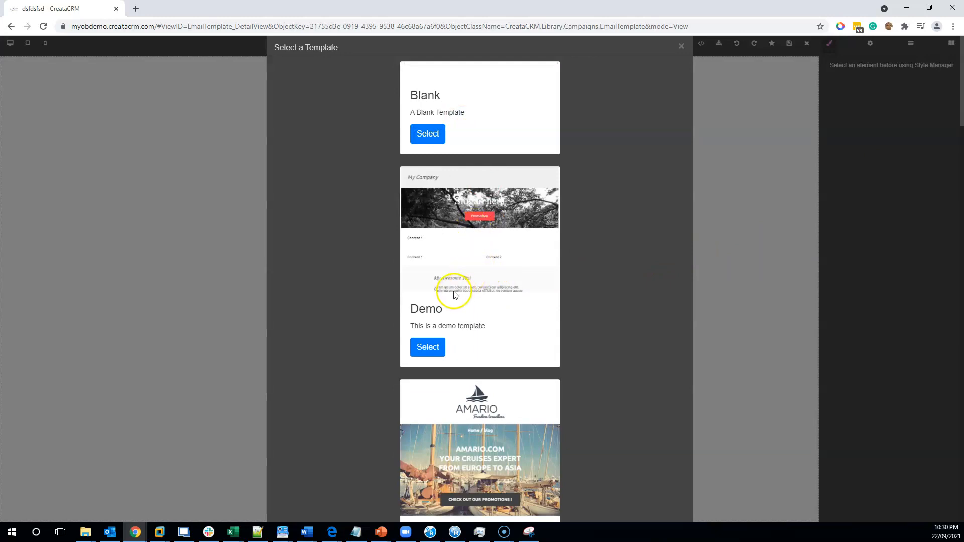
{"action": "left_click", "coordinate": [427, 347]}
{"action": "scroll", "coordinate": [414, 275], "scroll_direction": "down", "scroll_amount": 3}
{"action": "scroll", "coordinate": [401, 261], "scroll_direction": "up", "scroll_amount": 3}
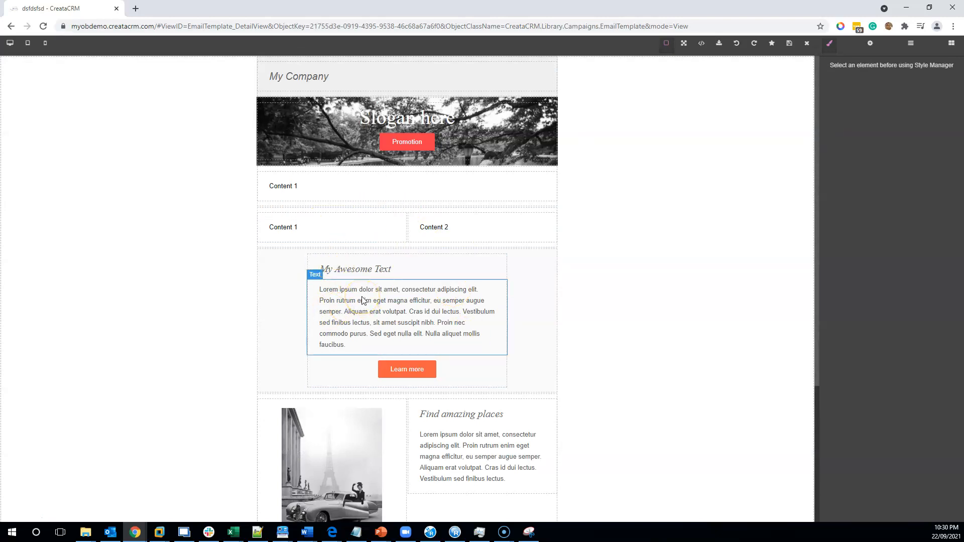
- Open the paragraph under "My Awesome Text" for editing and close the designer without saving
{"action": "left_click", "coordinate": [437, 336]}
{"action": "double_click", "coordinate": [407, 291]}
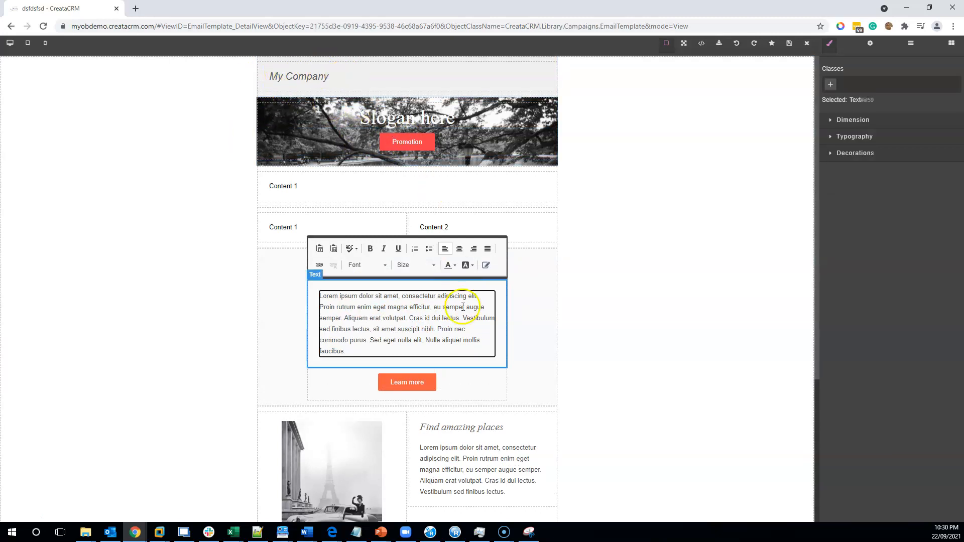
{"action": "scroll", "coordinate": [460, 311], "scroll_direction": "down", "scroll_amount": 4}
{"action": "scroll", "coordinate": [461, 332], "scroll_direction": "up", "scroll_amount": 4}
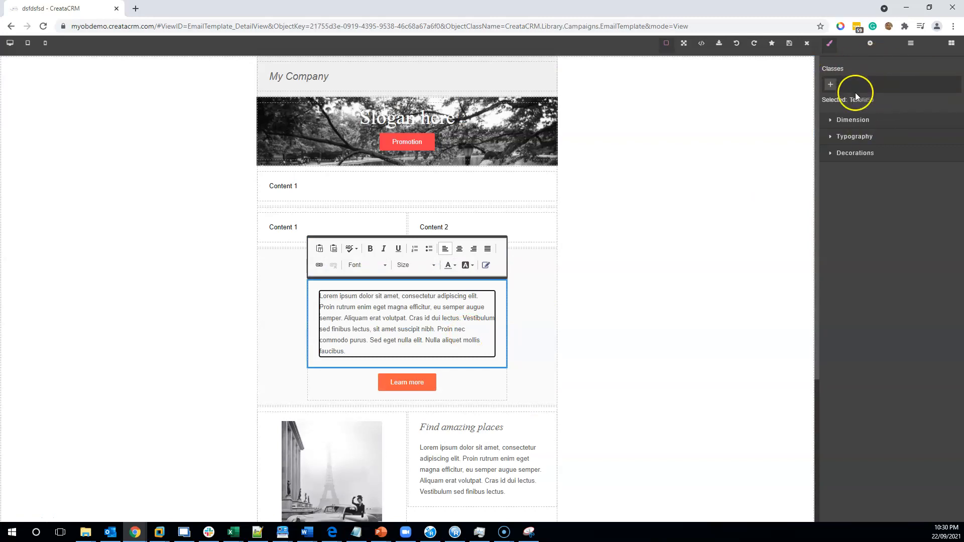
{"action": "left_click", "coordinate": [807, 45]}
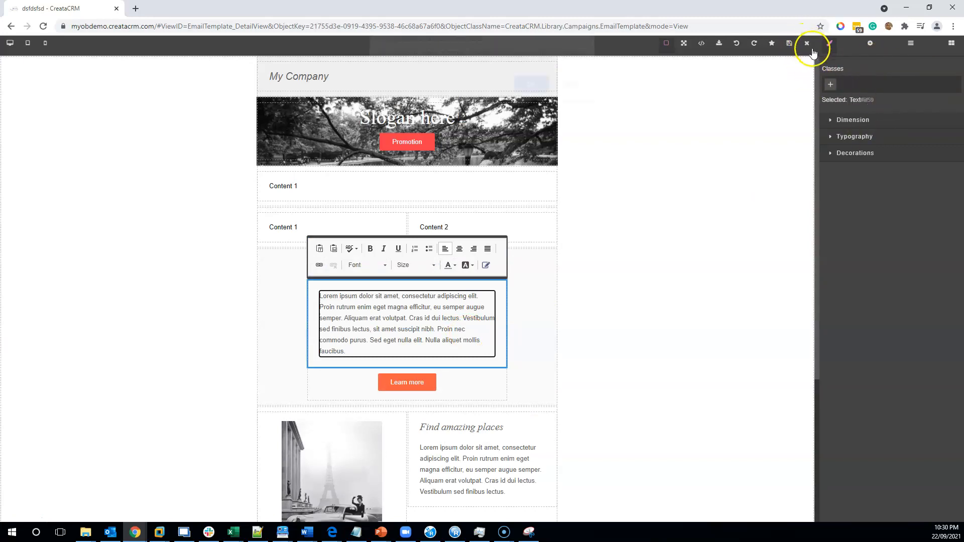
{"action": "left_click", "coordinate": [530, 92]}
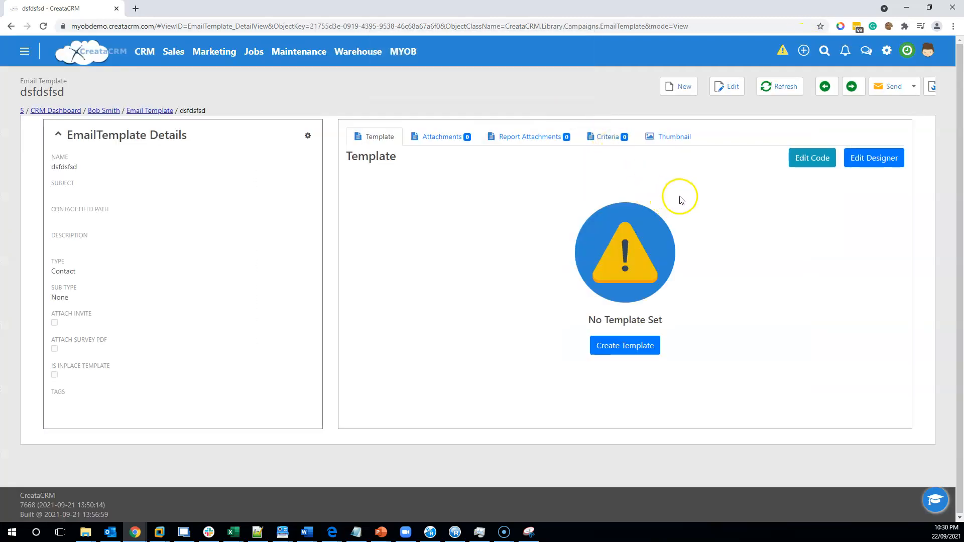
- Browse the designer's ready-made email layouts and close the designer without choosing one
{"action": "left_click", "coordinate": [848, 164]}
{"action": "scroll", "coordinate": [444, 266], "scroll_direction": "down", "scroll_amount": 20}
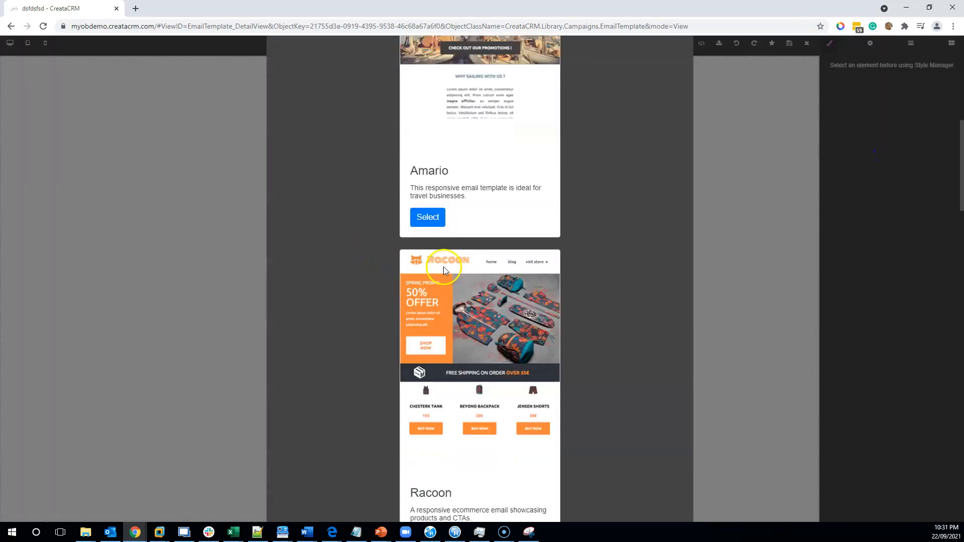
{"action": "scroll", "coordinate": [448, 269], "scroll_direction": "down", "scroll_amount": 6}
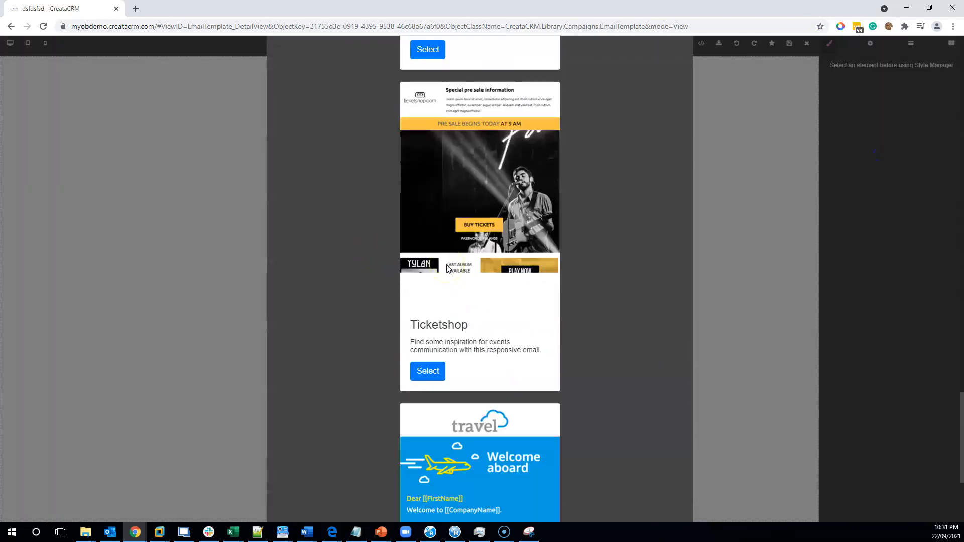
{"action": "scroll", "coordinate": [449, 269], "scroll_direction": "up", "scroll_amount": 7}
{"action": "scroll", "coordinate": [501, 213], "scroll_direction": "down", "scroll_amount": 16}
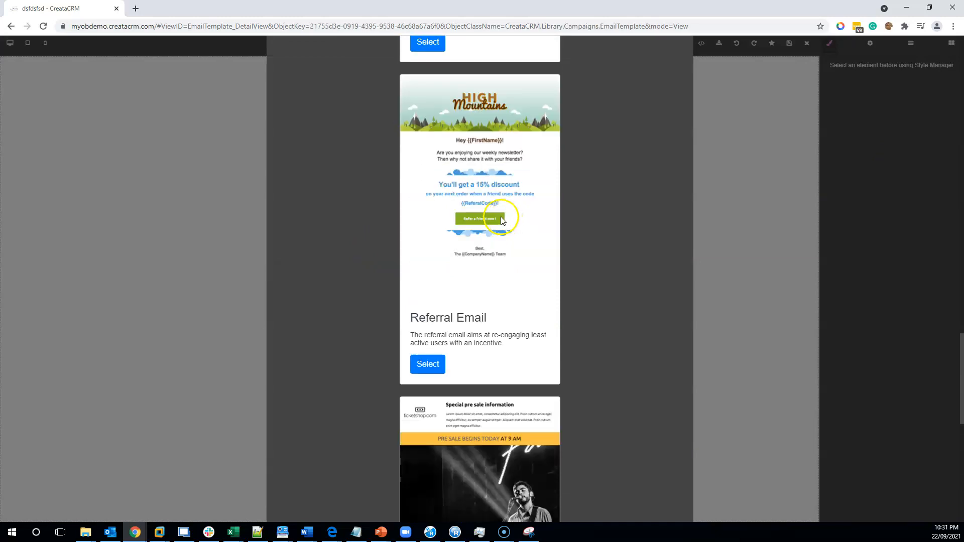
{"action": "scroll", "coordinate": [507, 215], "scroll_direction": "up", "scroll_amount": 20}
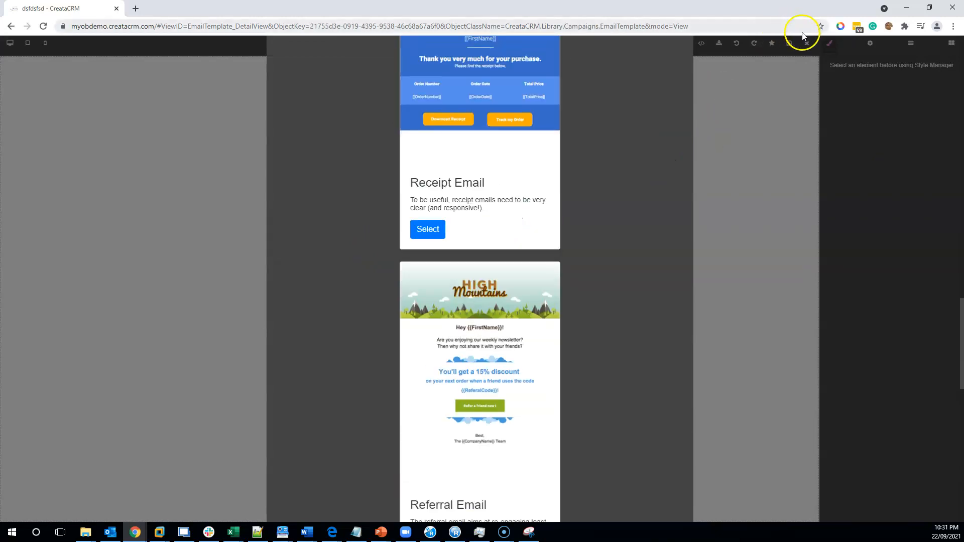
{"action": "left_click", "coordinate": [805, 42]}
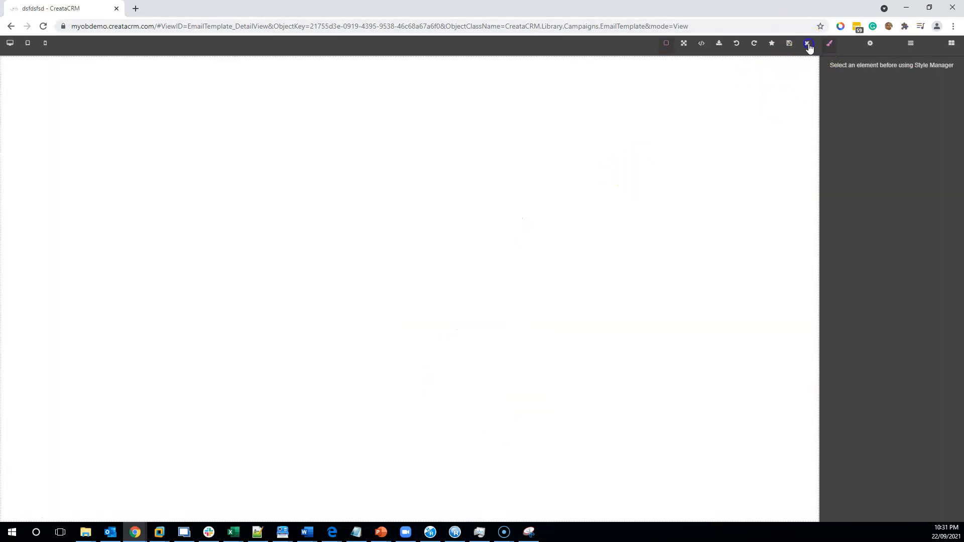
{"action": "left_click", "coordinate": [807, 44]}
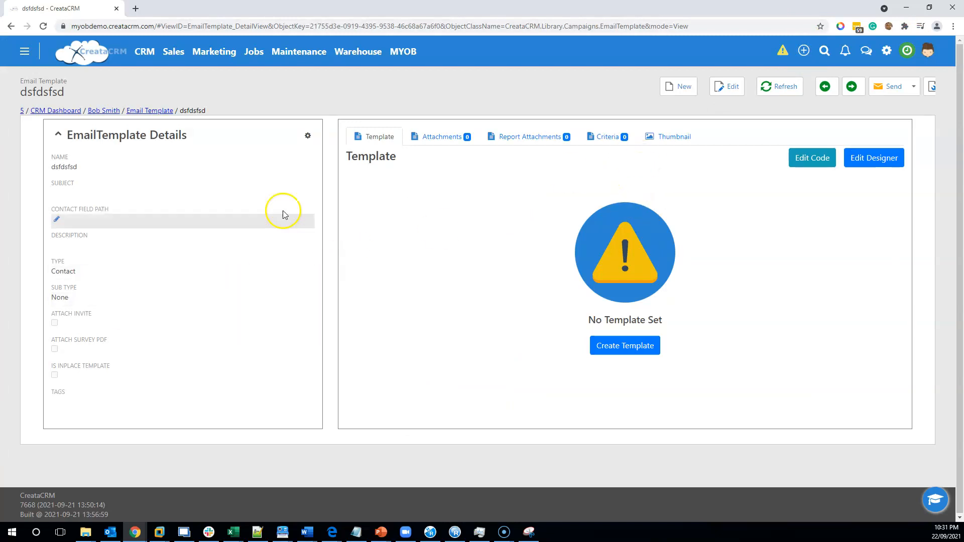
- Return to the General Manager's contact record by way of the email template list
{"action": "left_click", "coordinate": [145, 110]}
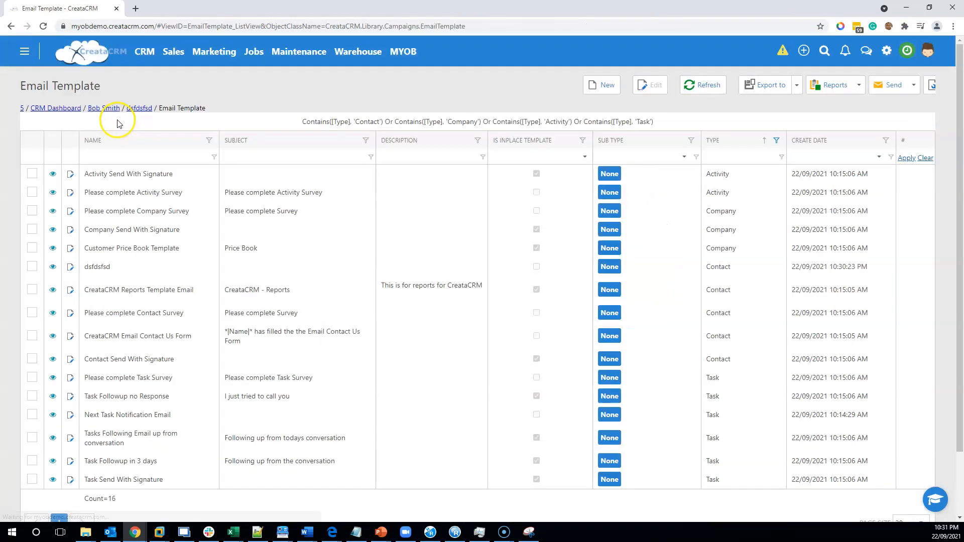
{"action": "left_click", "coordinate": [103, 108]}
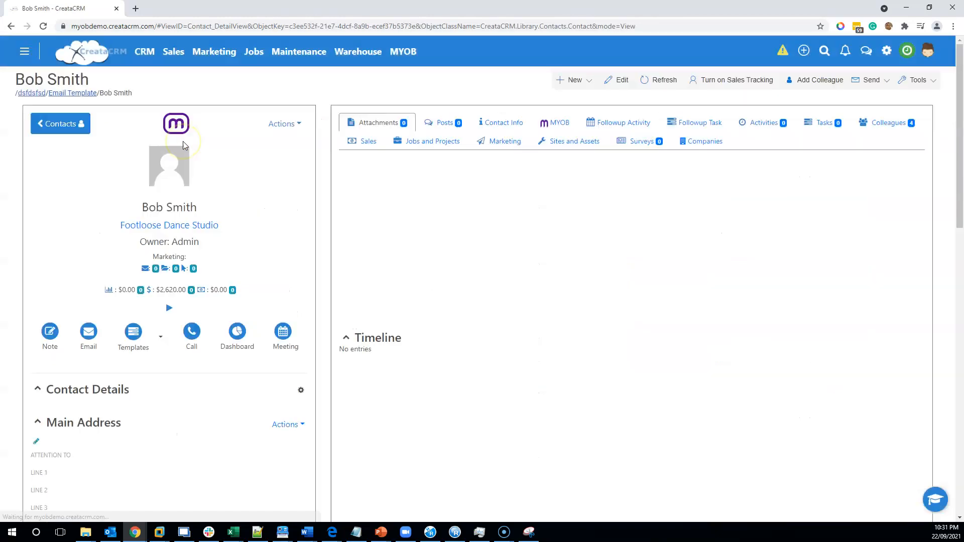